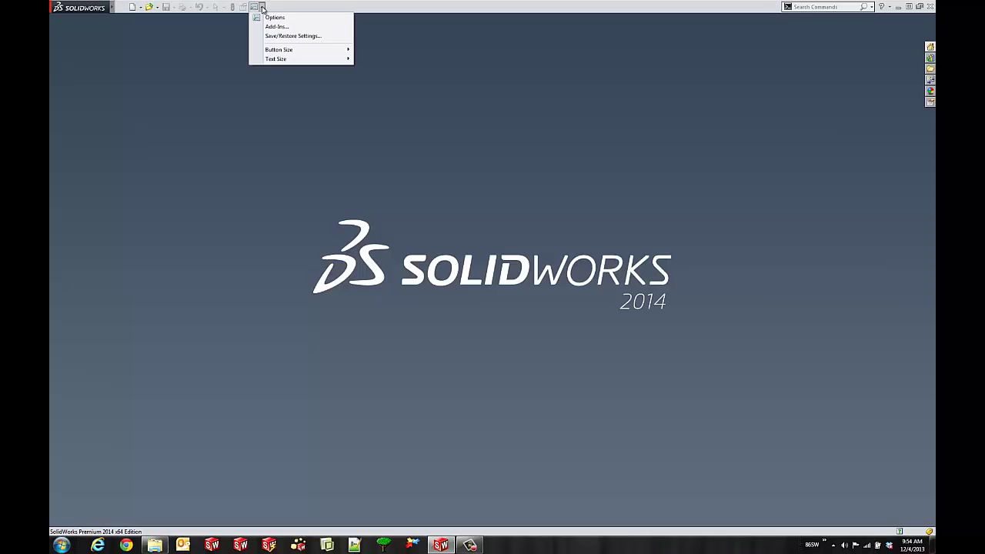
# - Keep the CircuitWorks add-in enabled and open cellphone_v1.emn in CircuitWorks
pyautogui.click(273, 26)
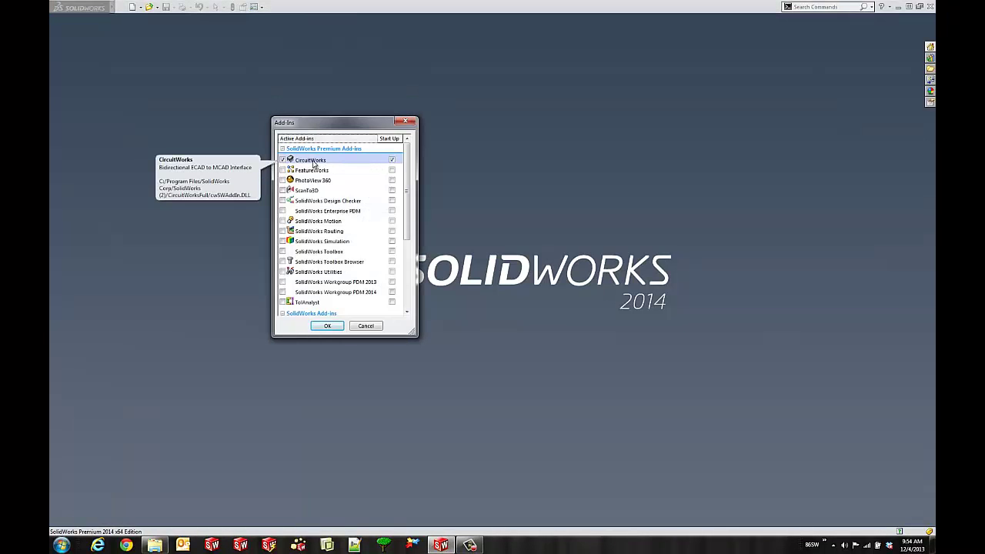
pyautogui.click(328, 326)
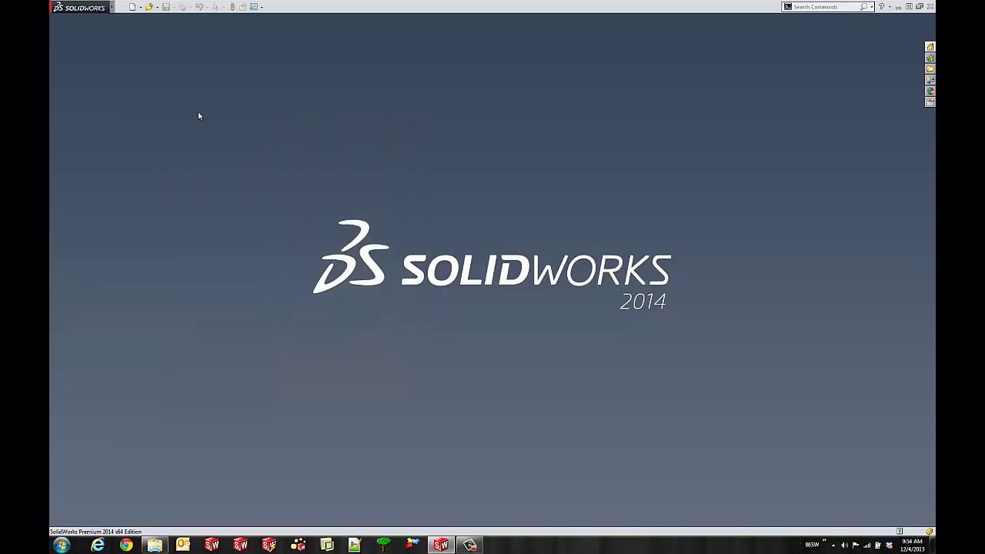
pyautogui.moveTo(93, 20)
pyautogui.click(194, 8)
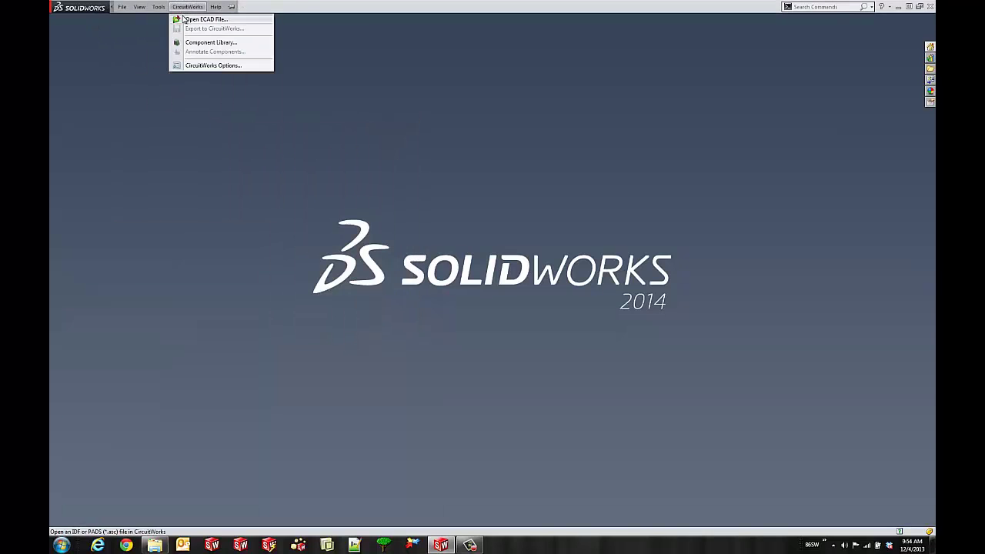
pyautogui.click(183, 19)
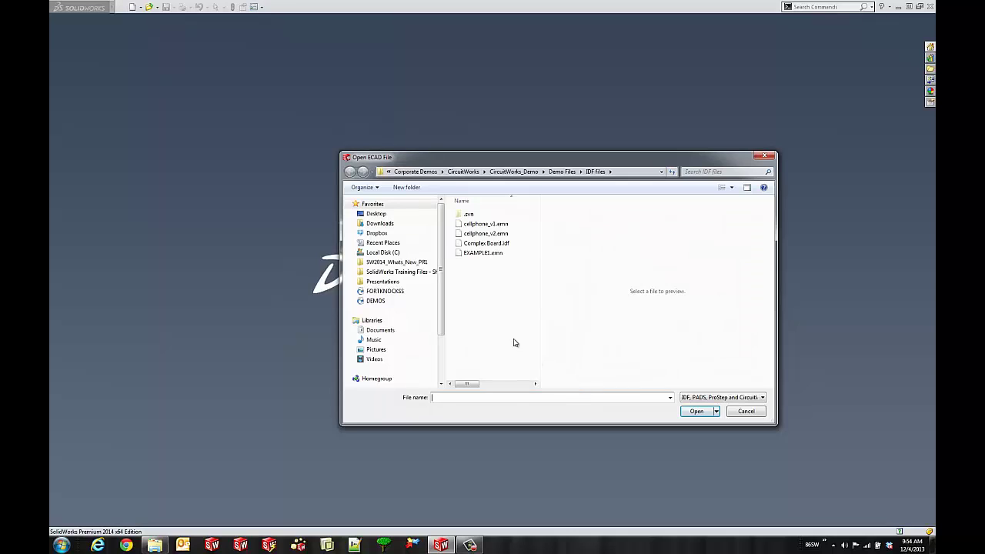
pyautogui.doubleClick(478, 224)
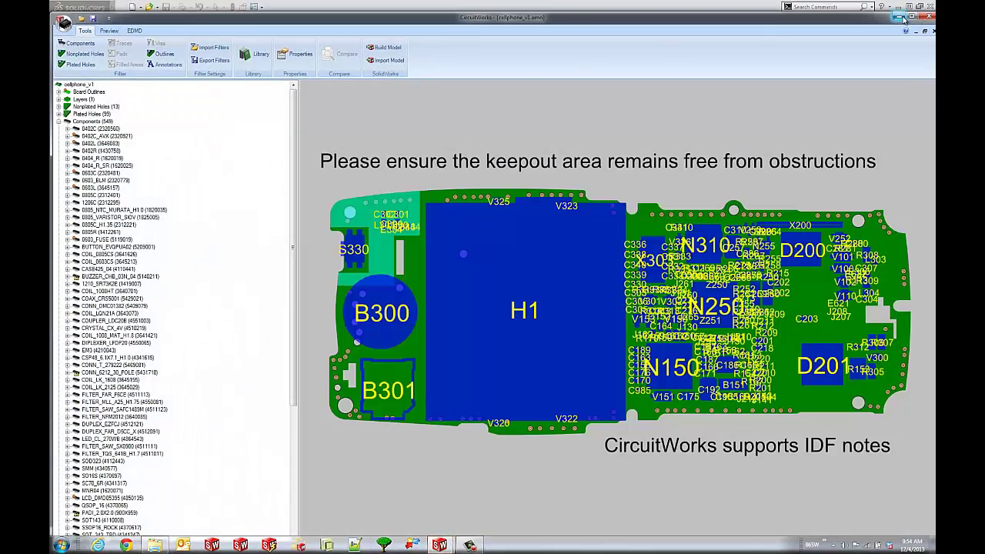
# - Maximize CircuitWorks and toggle the Designators and Plated Holes preview display options
pyautogui.click(910, 17)
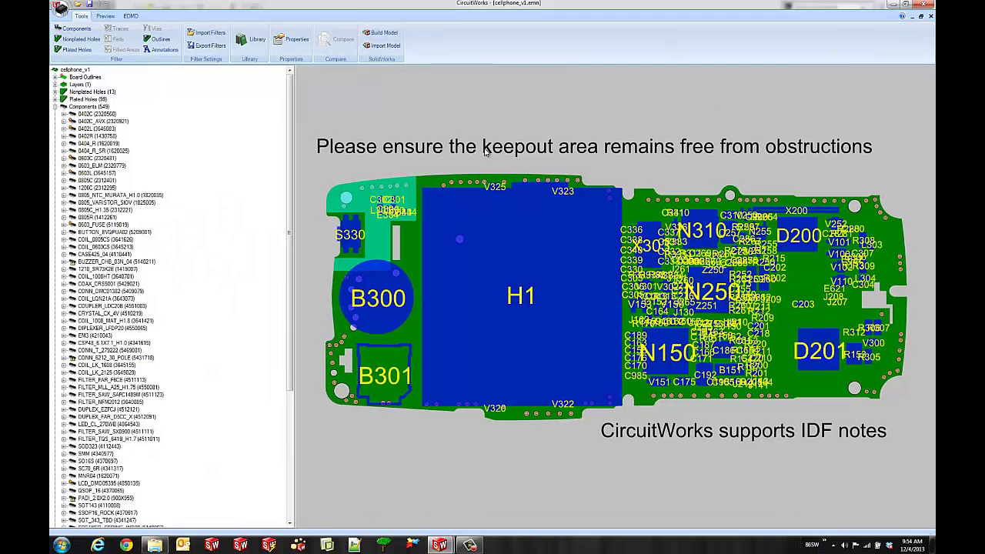
pyautogui.click(104, 16)
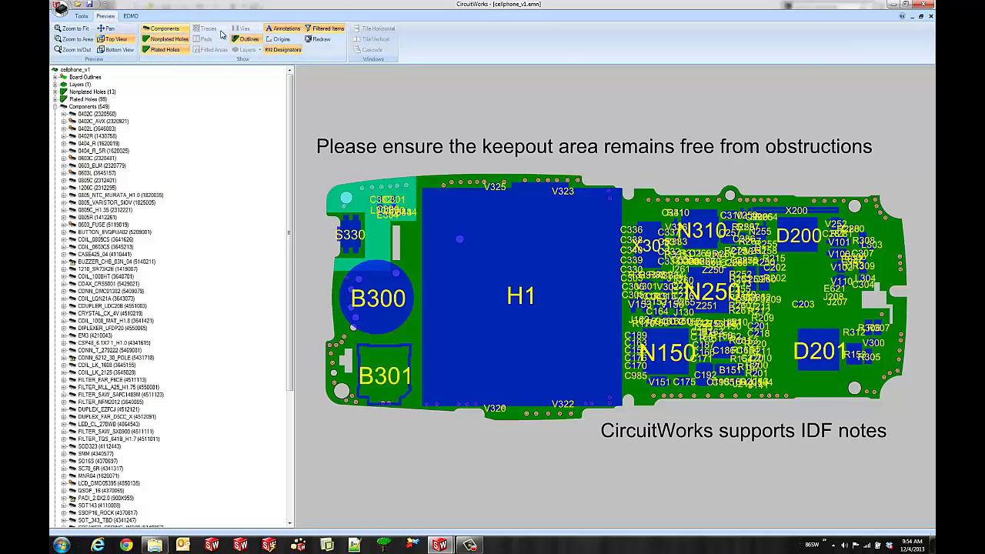
pyautogui.click(269, 50)
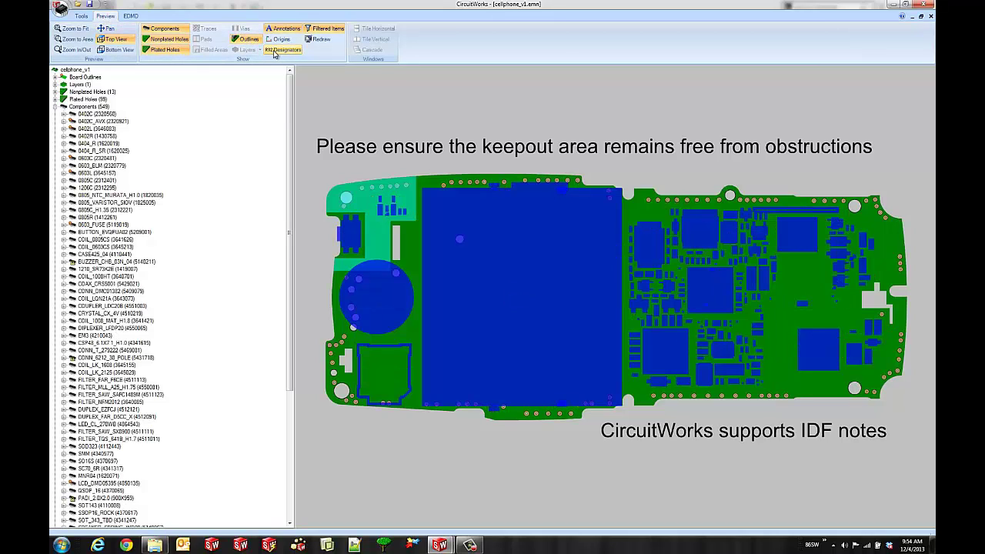
pyautogui.click(270, 51)
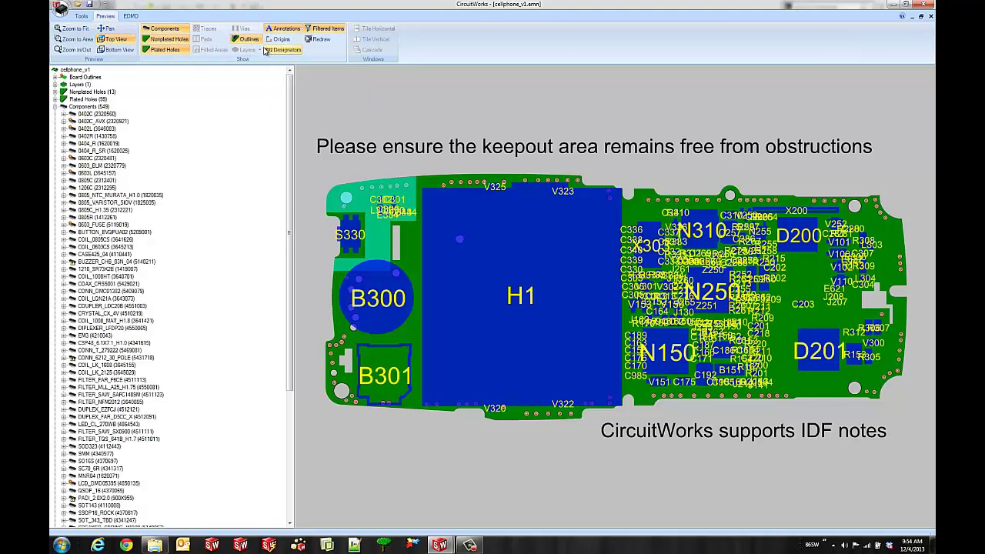
pyautogui.click(173, 51)
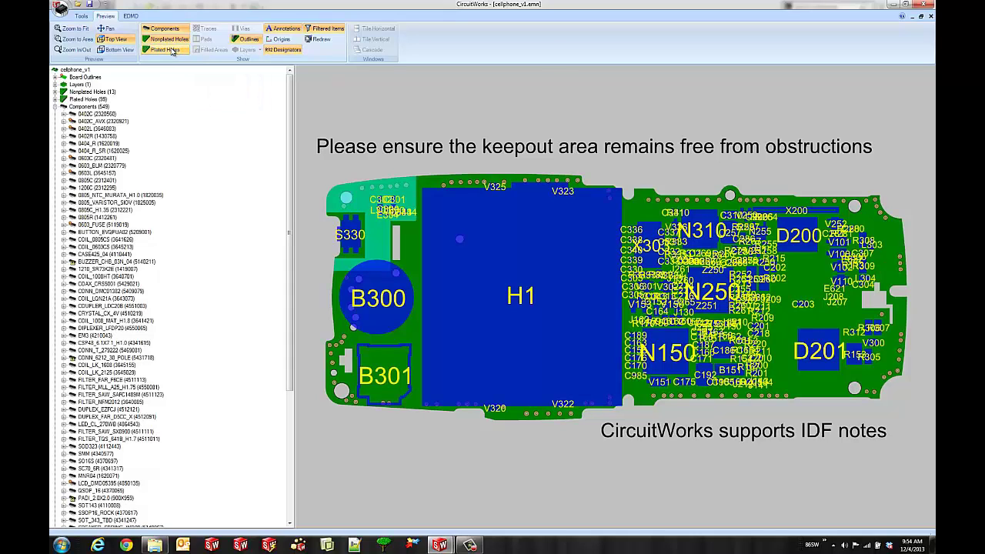
# - Inspect the board's bottom side around N152, then return to the full top view
pyautogui.click(121, 52)
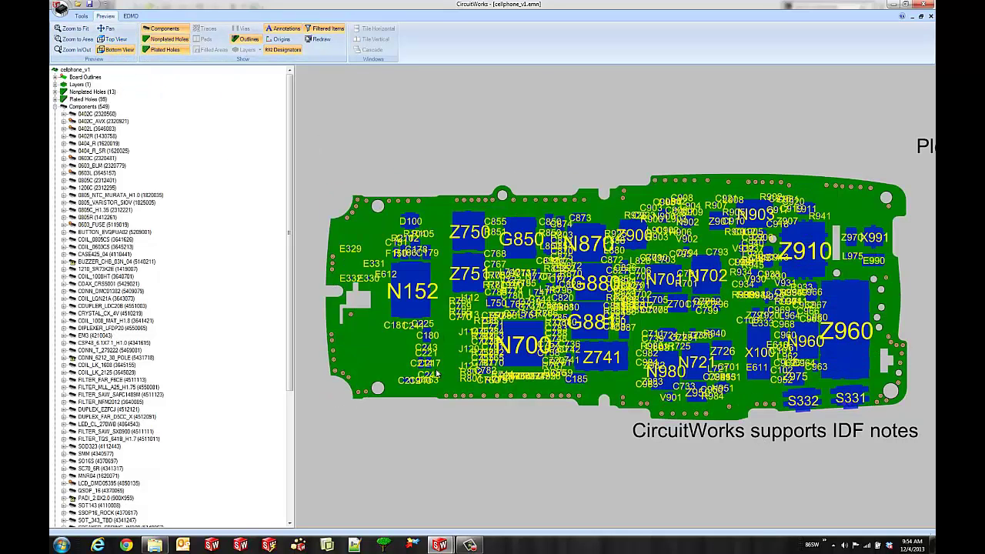
pyautogui.scroll(5, 572, 318)
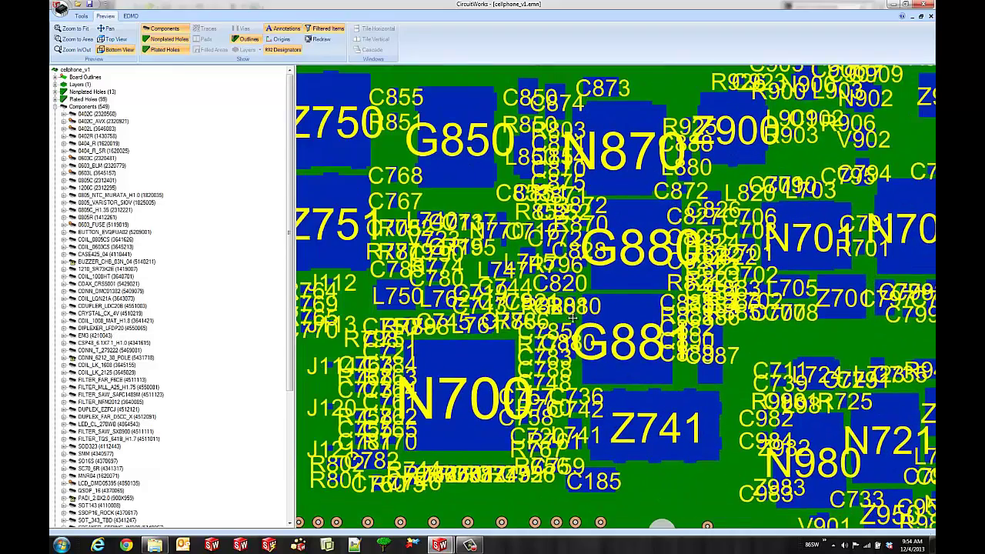
pyautogui.moveTo(572, 318); pyautogui.dragTo(840, 306, button='middle')
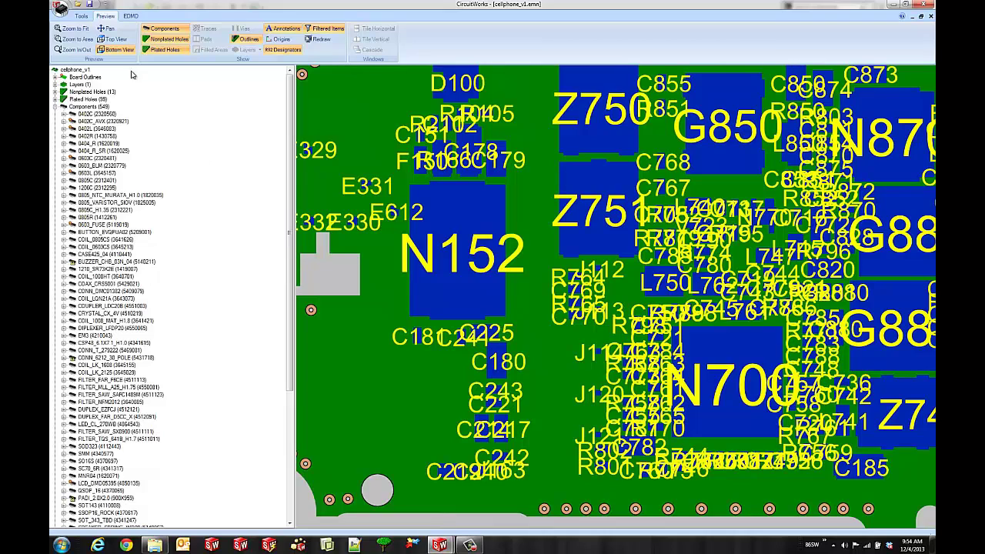
pyautogui.click(115, 40)
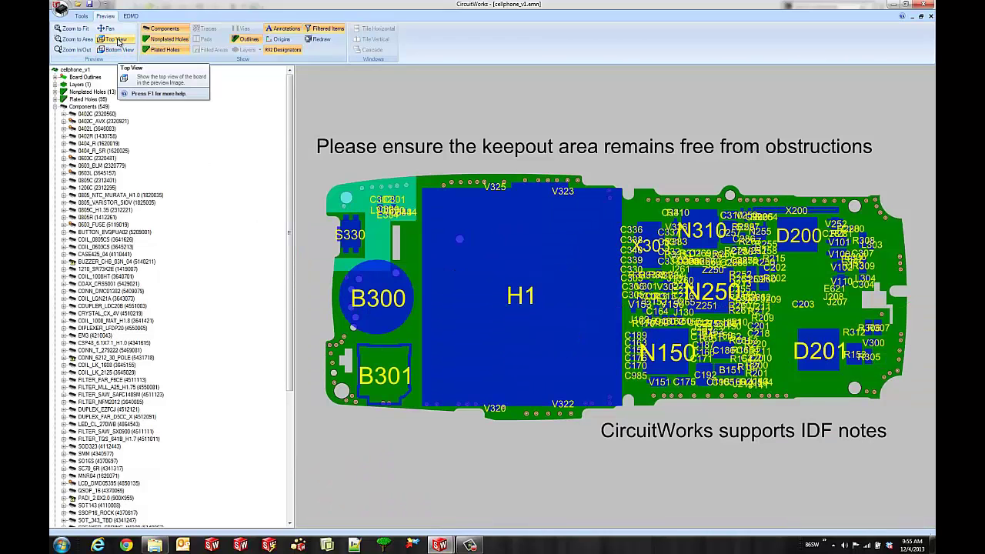
# - Apply and remove a 0.84 Shorter-than component filter, then bring up the Plated Holes and Outlines filters
pyautogui.click(81, 17)
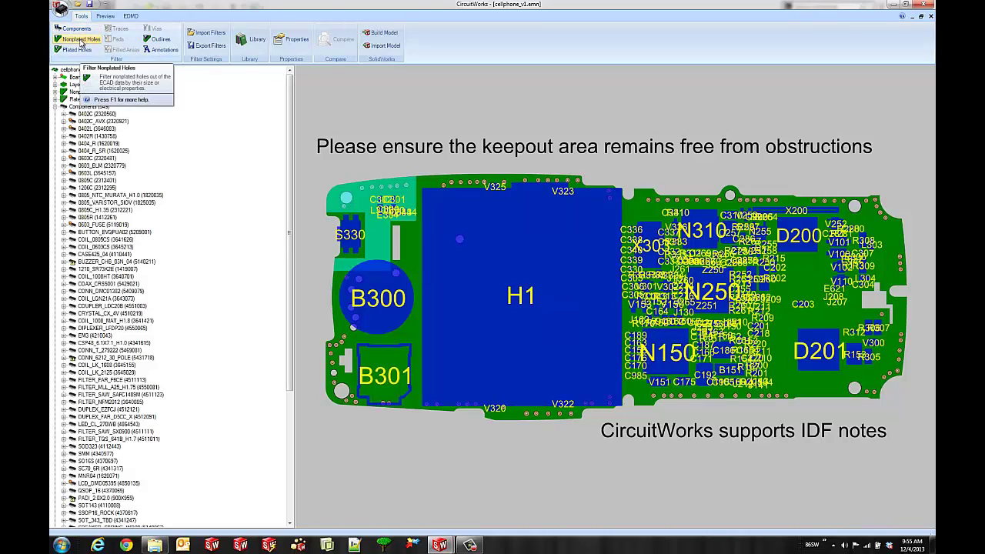
pyautogui.click(80, 37)
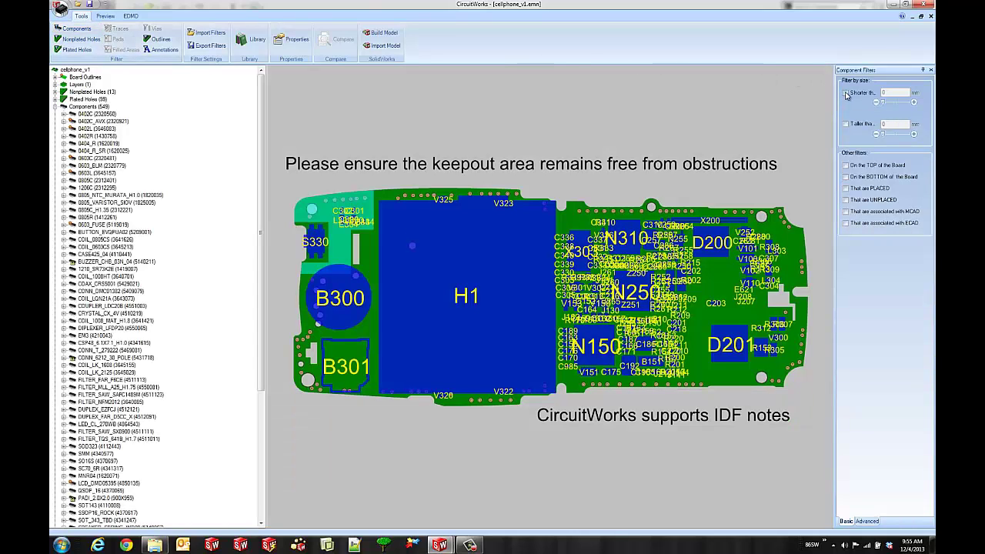
pyautogui.click(845, 93)
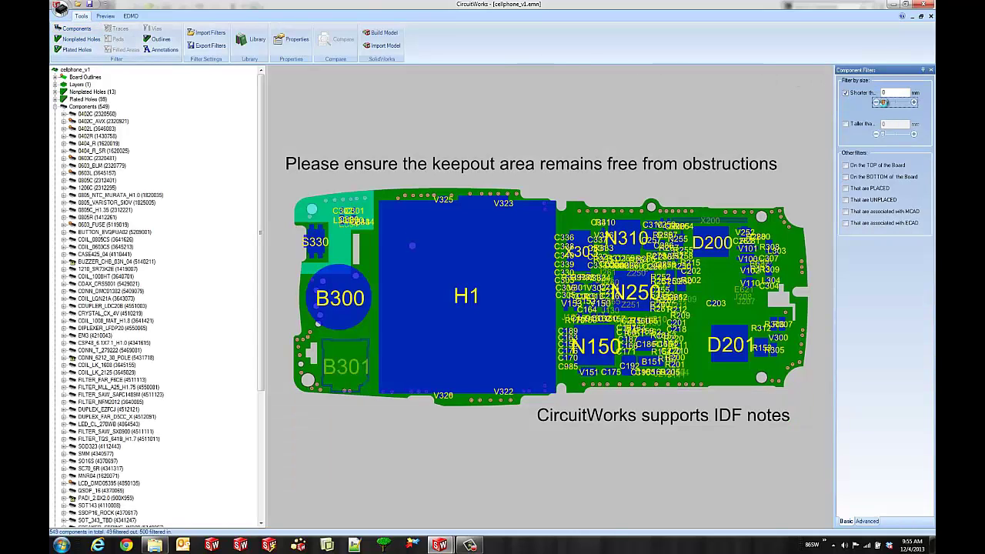
pyautogui.moveTo(884, 103); pyautogui.dragTo(885, 105)
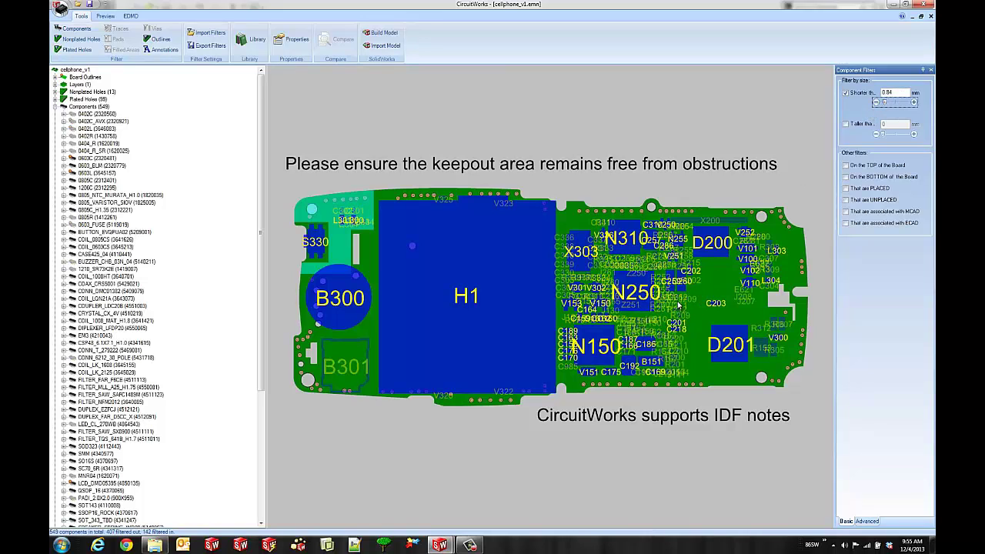
pyautogui.click(845, 93)
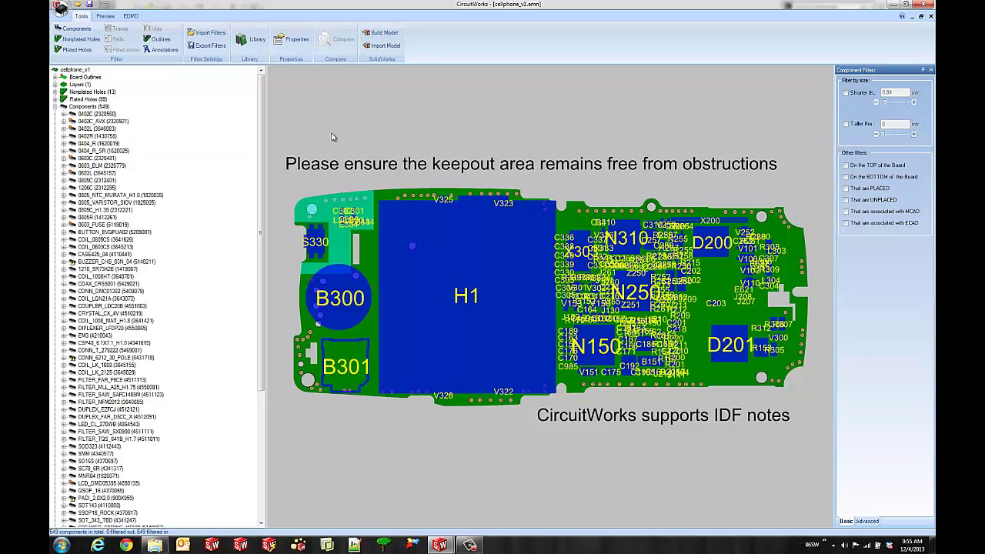
pyautogui.click(73, 49)
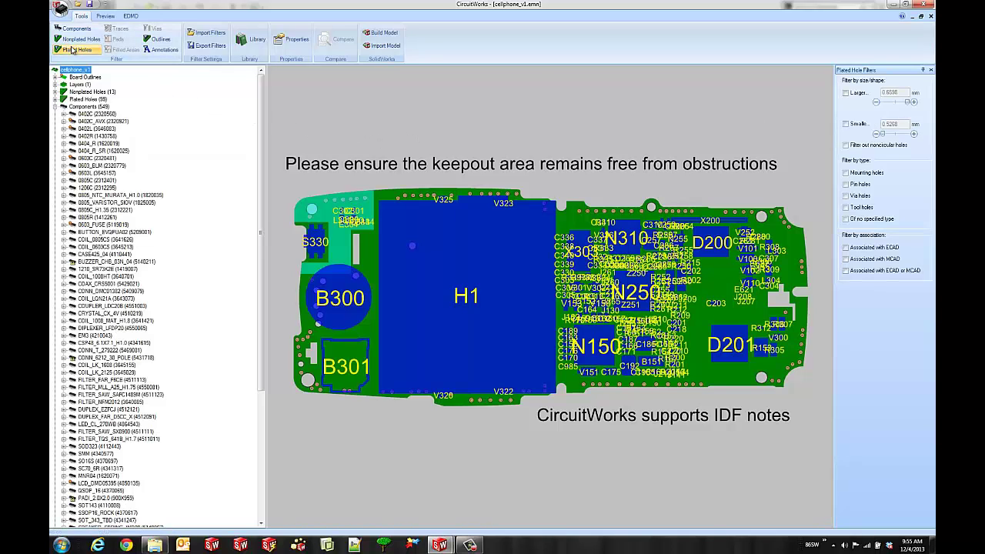
pyautogui.click(158, 39)
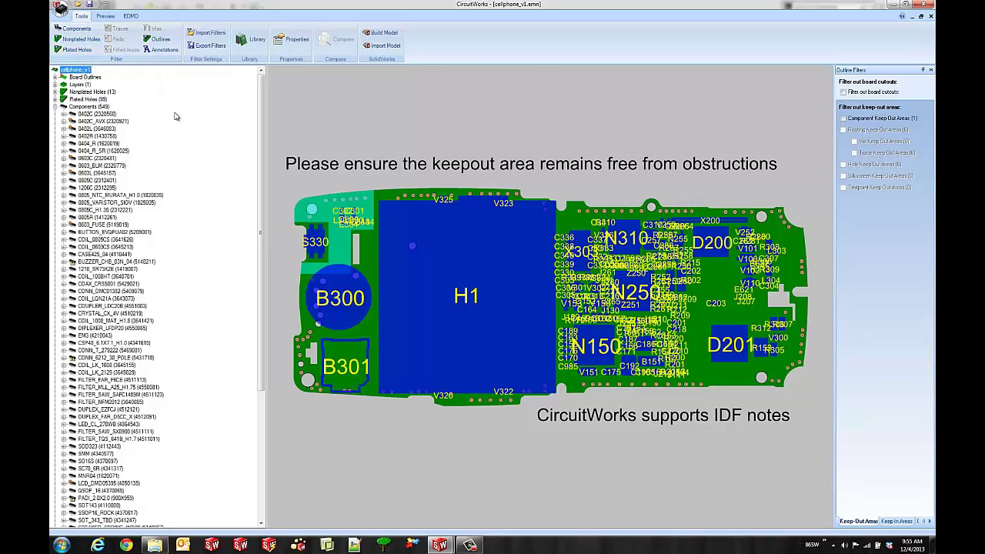
# - Expand uBGA64 and highlight its instances N150 and N250 on the board
pyautogui.moveTo(261, 118); pyautogui.dragTo(274, 248)
pyautogui.click(64, 498)
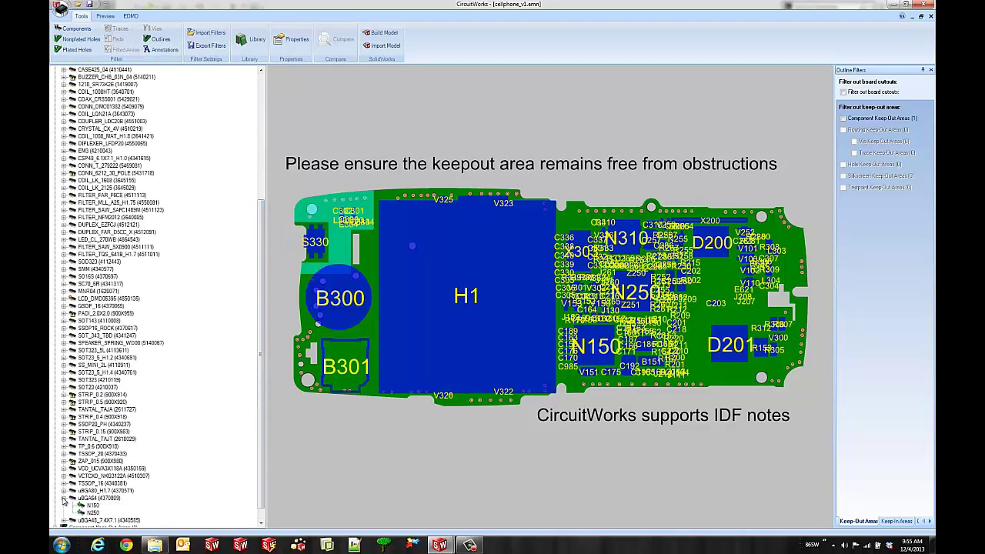
pyautogui.click(92, 499)
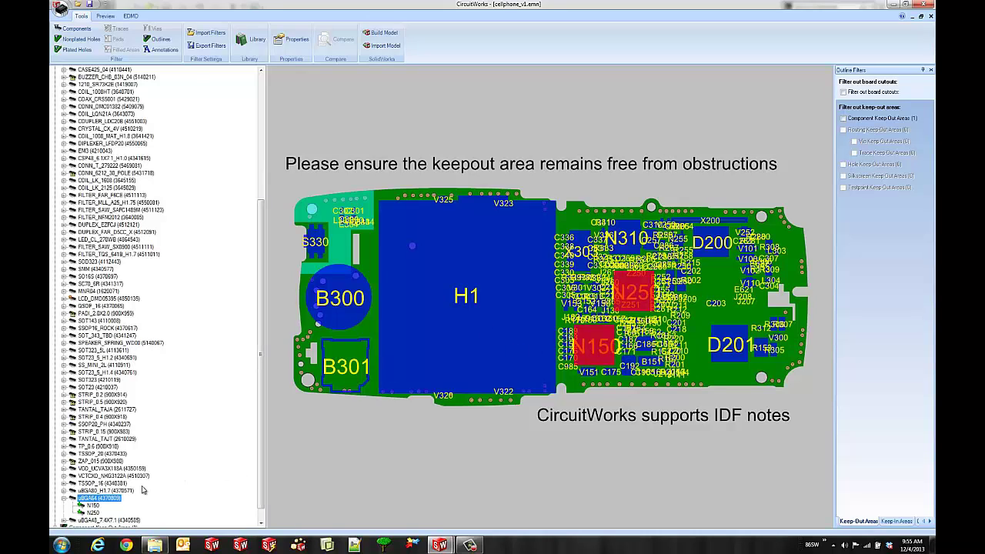
pyautogui.click(93, 506)
pyautogui.click(93, 512)
# - Select the BUZZER_CHB_03N_04 part at the top of the tree and expand it
pyautogui.scroll(4, 267, 357)
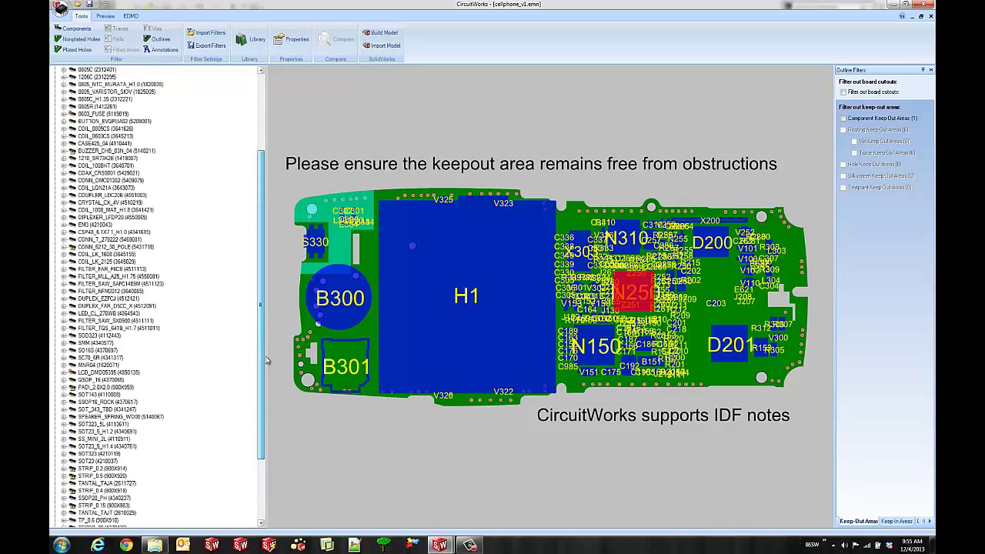
pyautogui.scroll(5, 267, 323)
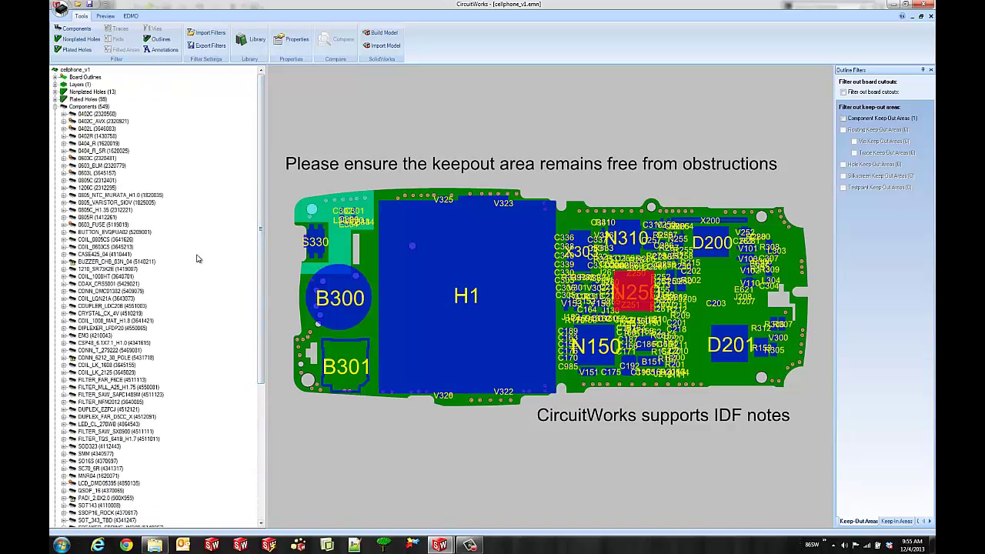
pyautogui.click(109, 264)
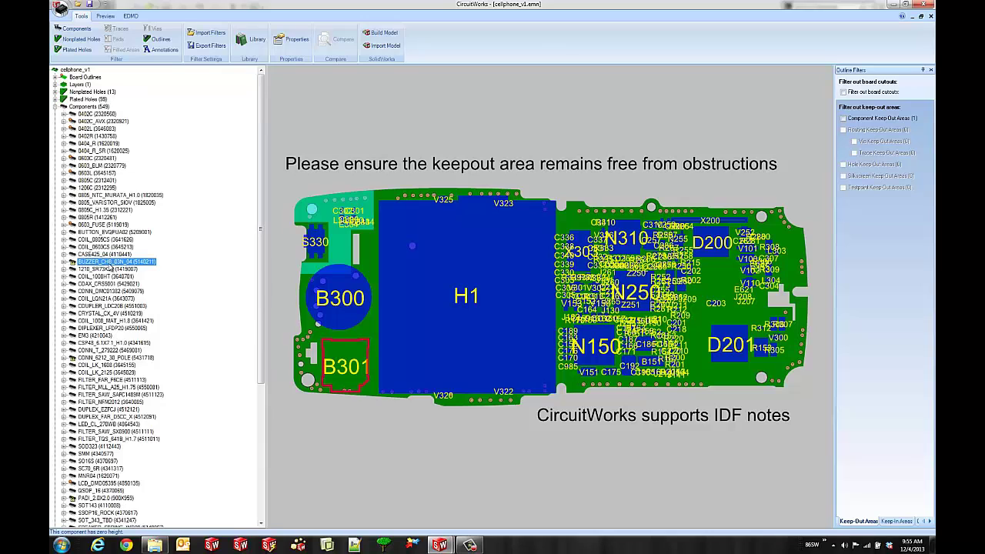
pyautogui.click(65, 263)
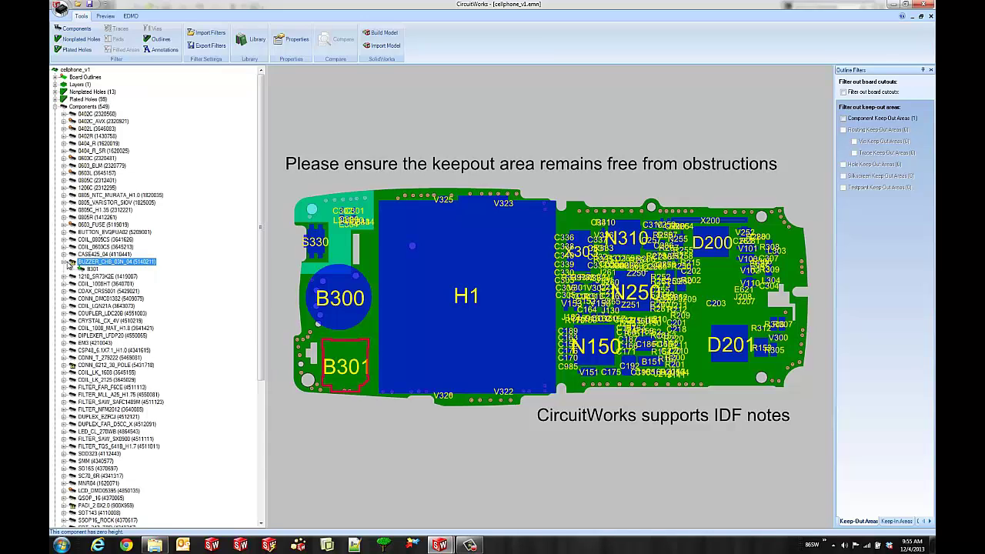
# - Change the B301 instance's Ref. Des. property to T103 and commit it
pyautogui.rightClick(90, 269)
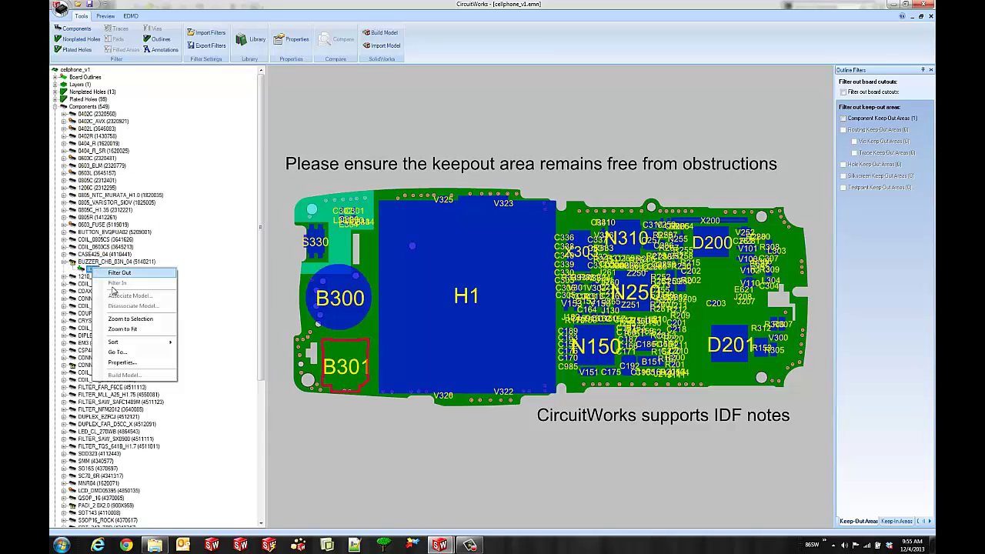
pyautogui.click(122, 362)
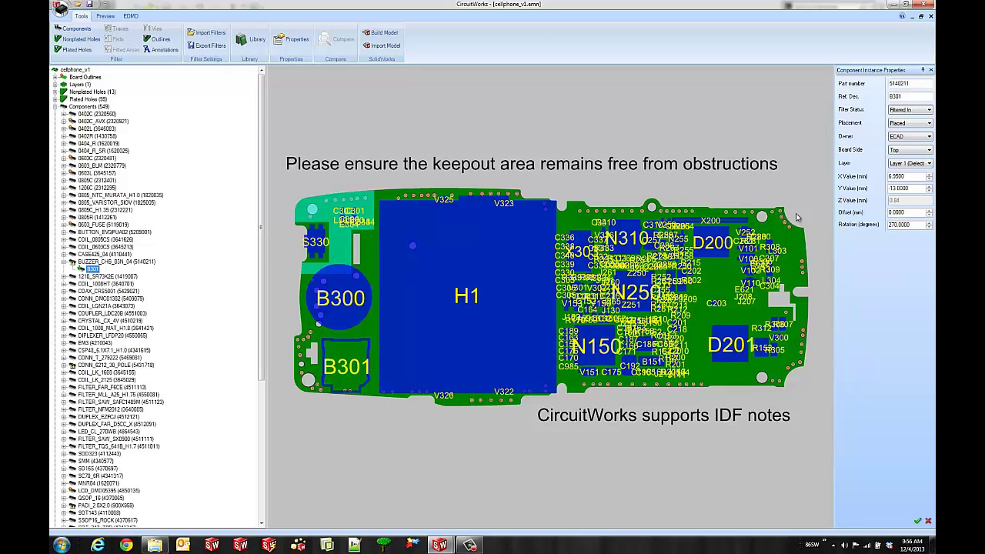
pyautogui.moveTo(911, 97); pyautogui.dragTo(891, 96)
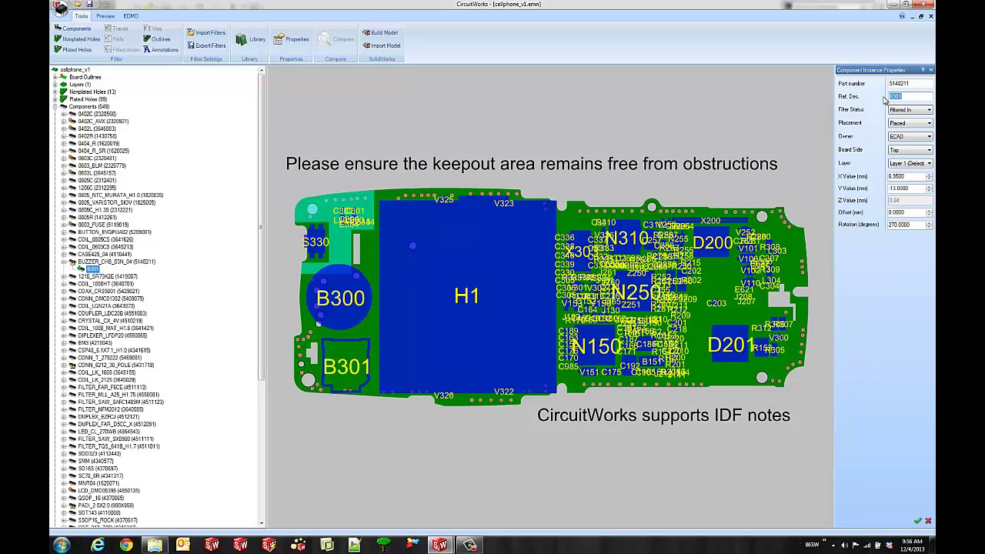
pyautogui.write('T103')
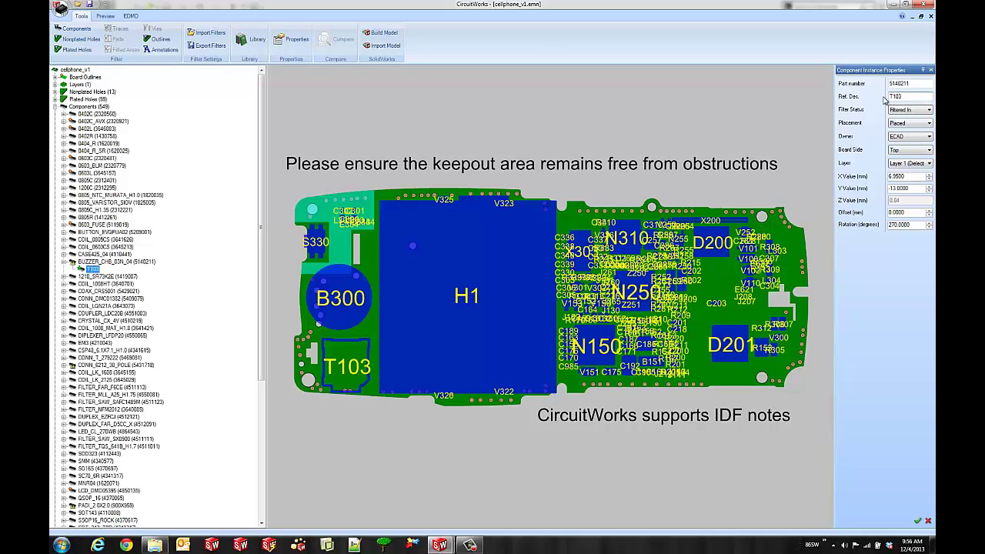
pyautogui.click(655, 133)
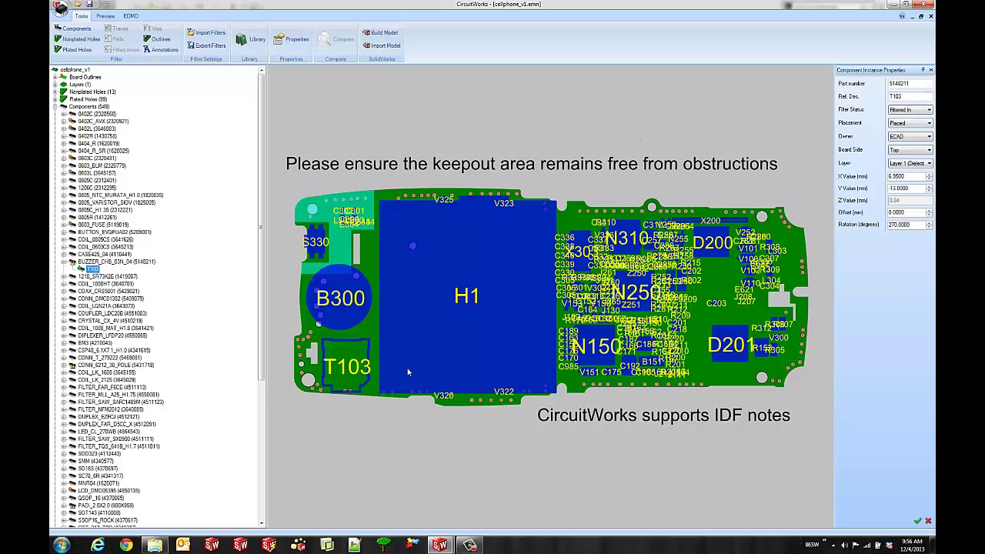
pyautogui.click(107, 262)
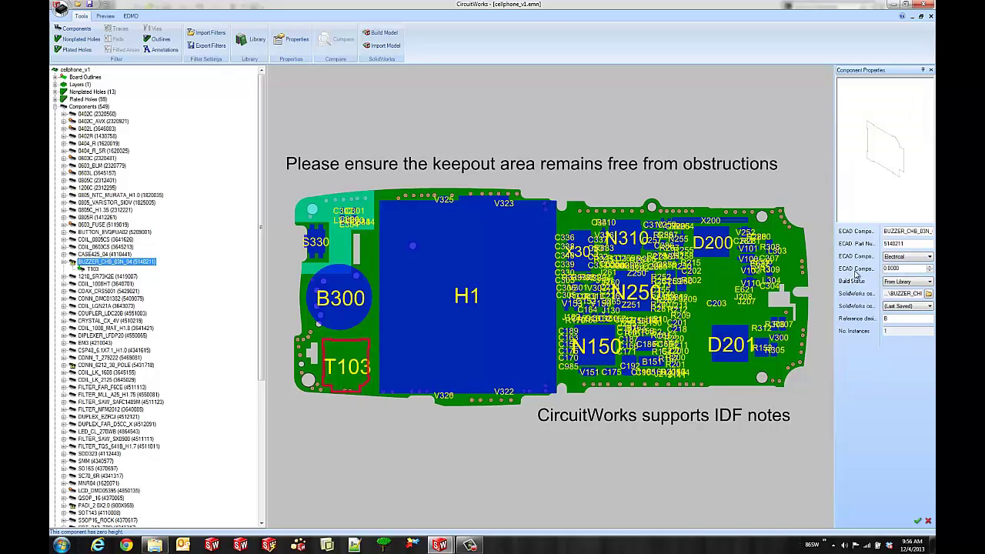
# - Widen the Component Properties pane to view the height value, then restore the board view
pyautogui.moveTo(833, 277); pyautogui.dragTo(767, 277)
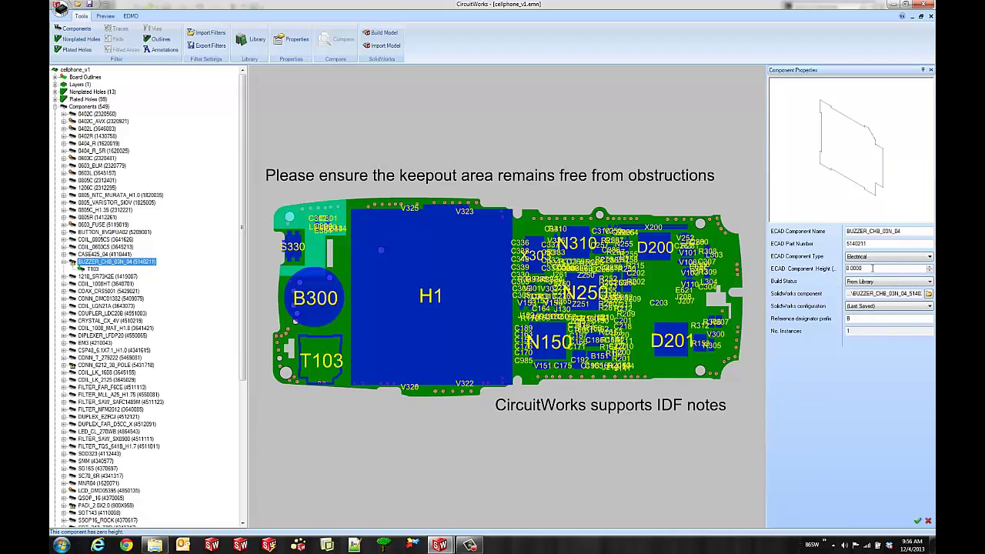
pyautogui.doubleClick(874, 269)
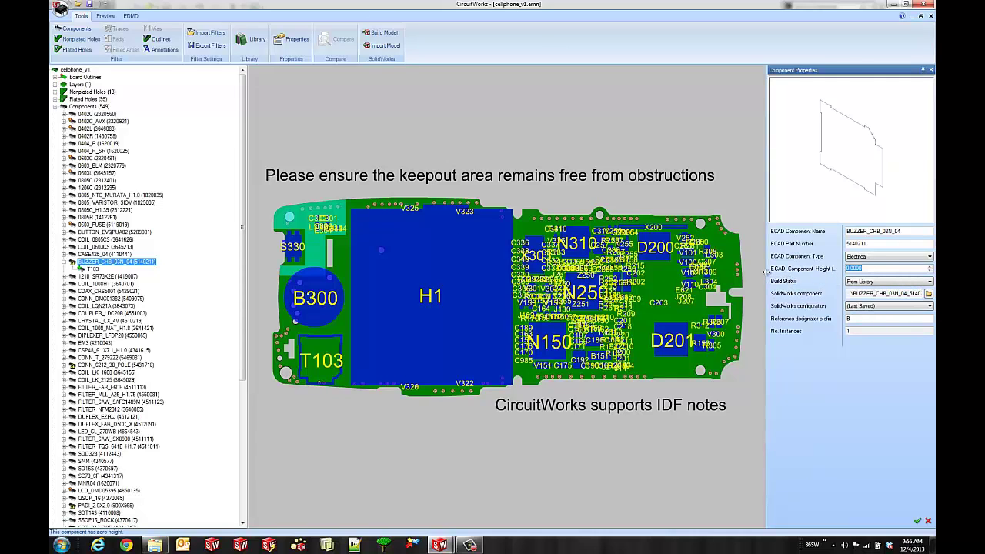
pyautogui.moveTo(766, 271); pyautogui.dragTo(788, 267)
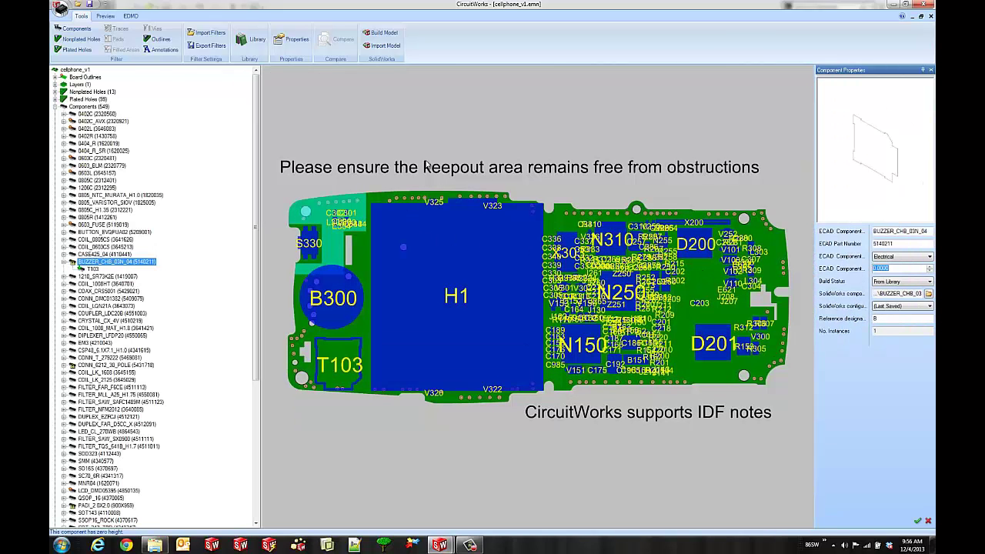
# - Restore down the CircuitWorks window, shrink it and move it to reveal SOLIDWORKS
pyautogui.click(905, 4)
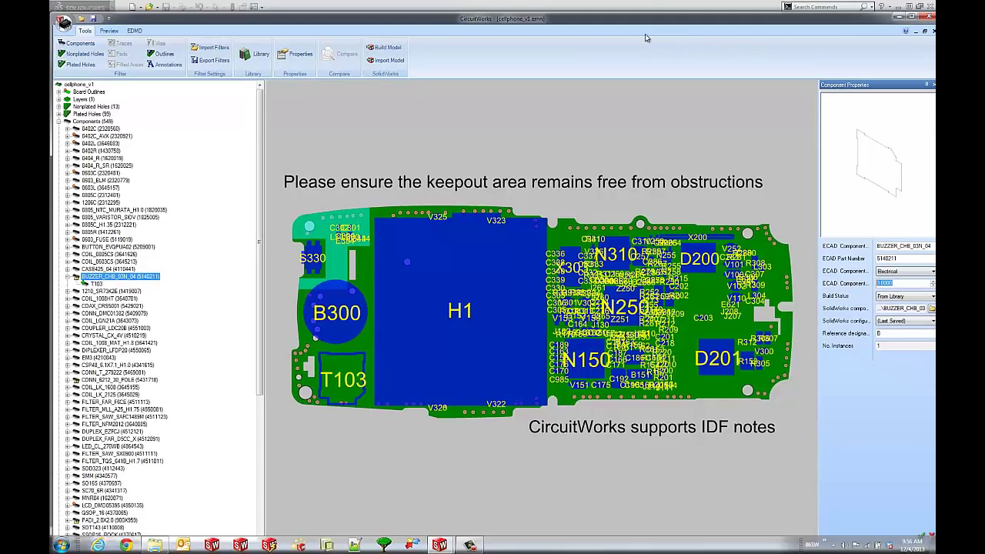
pyautogui.moveTo(753, 19); pyautogui.dragTo(639, 11)
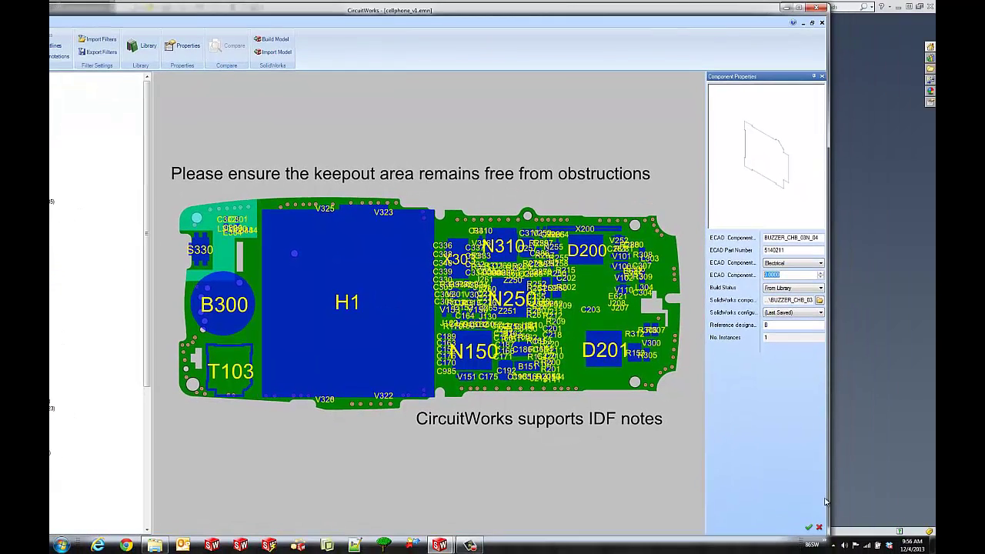
pyautogui.moveTo(827, 531); pyautogui.dragTo(773, 531)
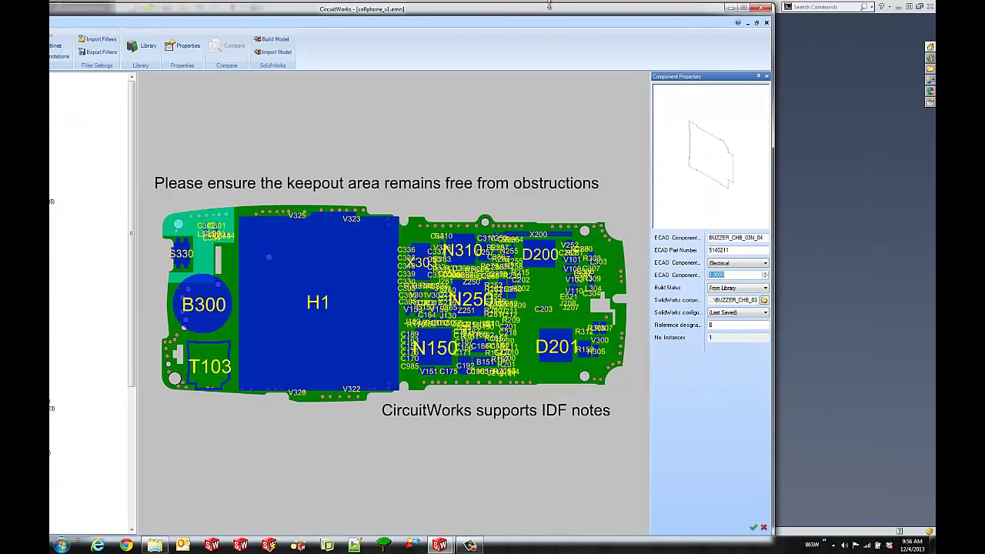
pyautogui.moveTo(548, 5); pyautogui.dragTo(549, 2)
pyautogui.moveTo(773, 532); pyautogui.dragTo(605, 318)
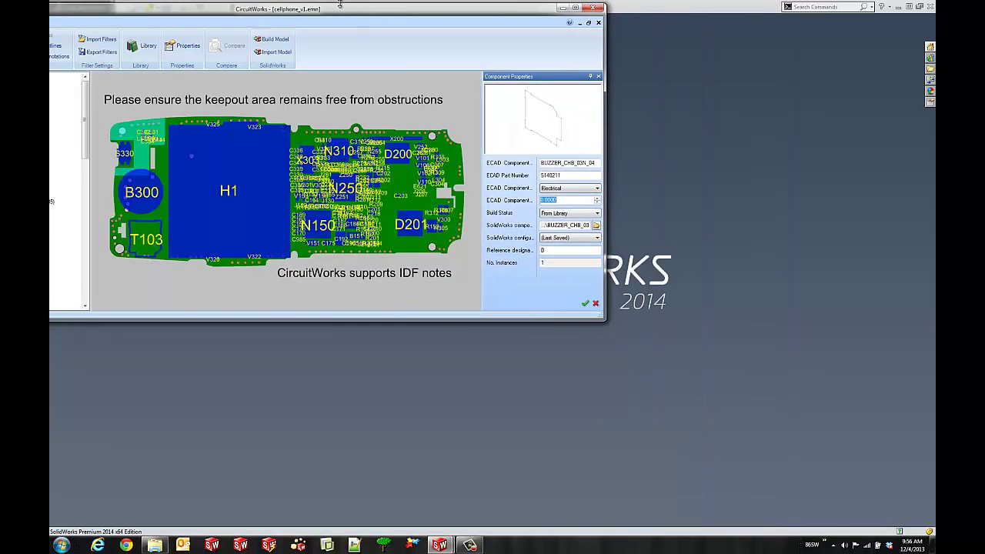
pyautogui.moveTo(339, 5); pyautogui.dragTo(183, 299)
# - Build the cellphone board assembly in SOLIDWORKS, accepting the zero-height component warnings
pyautogui.click(150, 329)
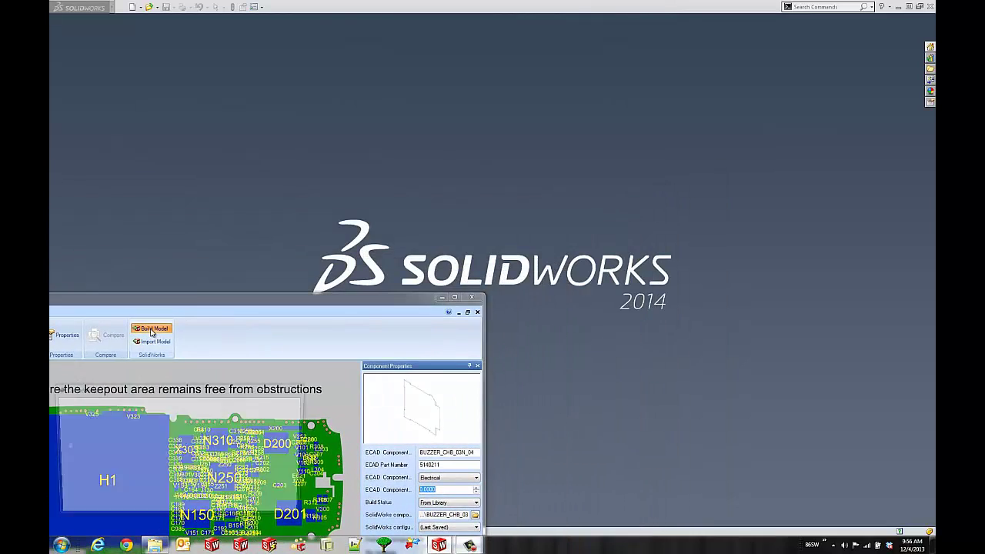
pyautogui.moveTo(172, 383); pyautogui.dragTo(246, 263)
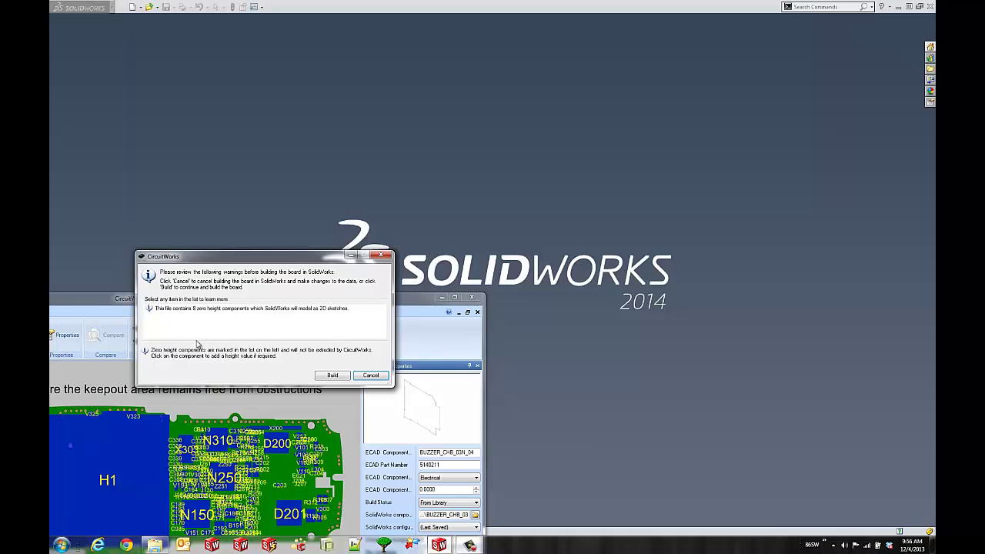
pyautogui.click(332, 376)
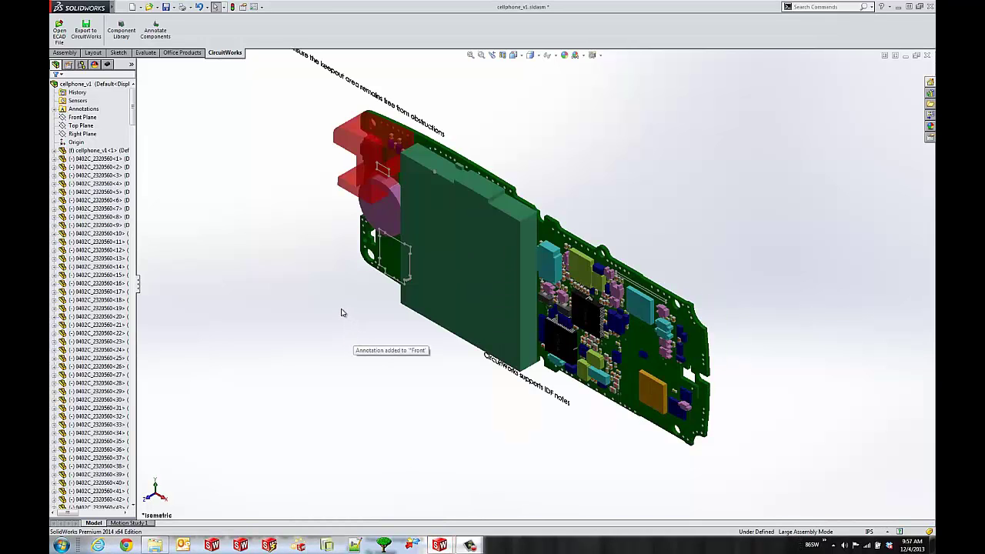
# - View the built board from the front, orbit it to an angle, and show the CircuitWorks pane
pyautogui.hotkey('ctrl', '1')
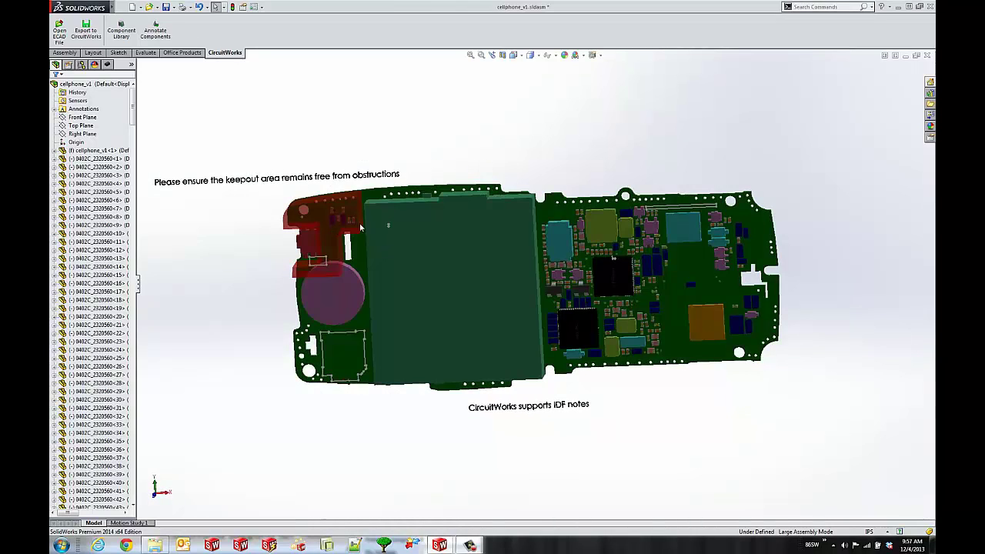
pyautogui.moveTo(388, 223); pyautogui.dragTo(345, 220, button='middle')
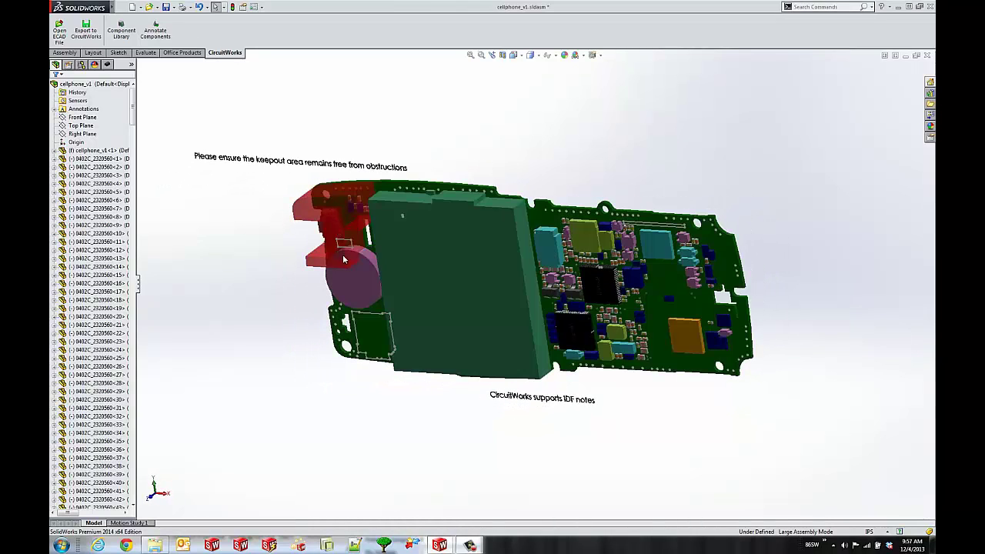
pyautogui.moveTo(344, 260); pyautogui.dragTo(206, 350, button='middle')
pyautogui.moveTo(362, 213); pyautogui.dragTo(440, 247, button='middle')
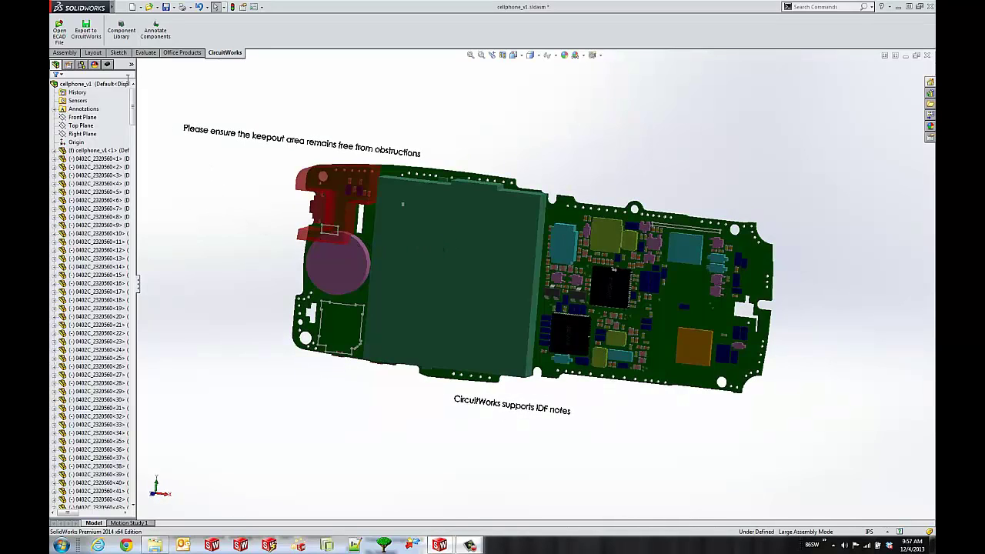
pyautogui.click(107, 65)
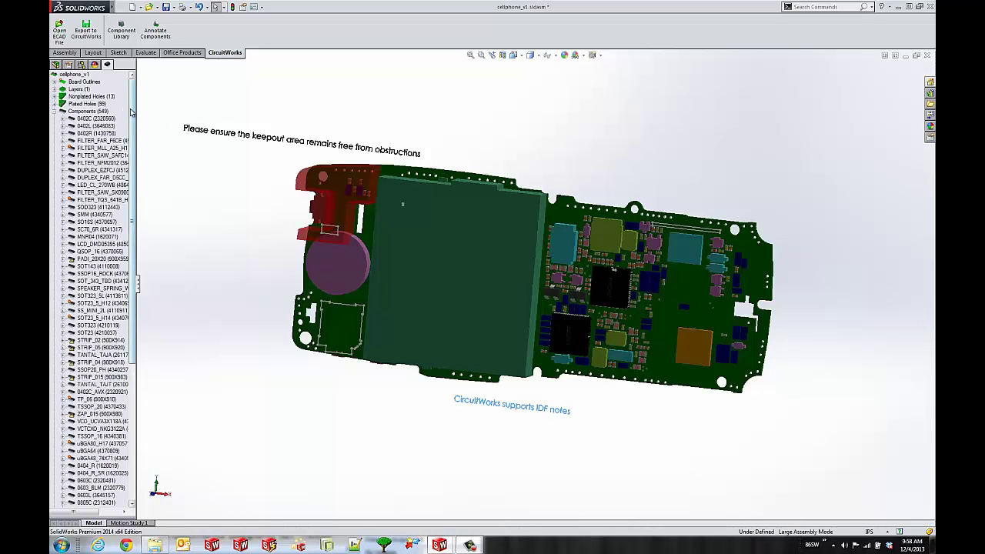
# - Expand uBGA64 and compare where instances N150 and N250 sit on the board
pyautogui.moveTo(132, 115); pyautogui.dragTo(136, 153)
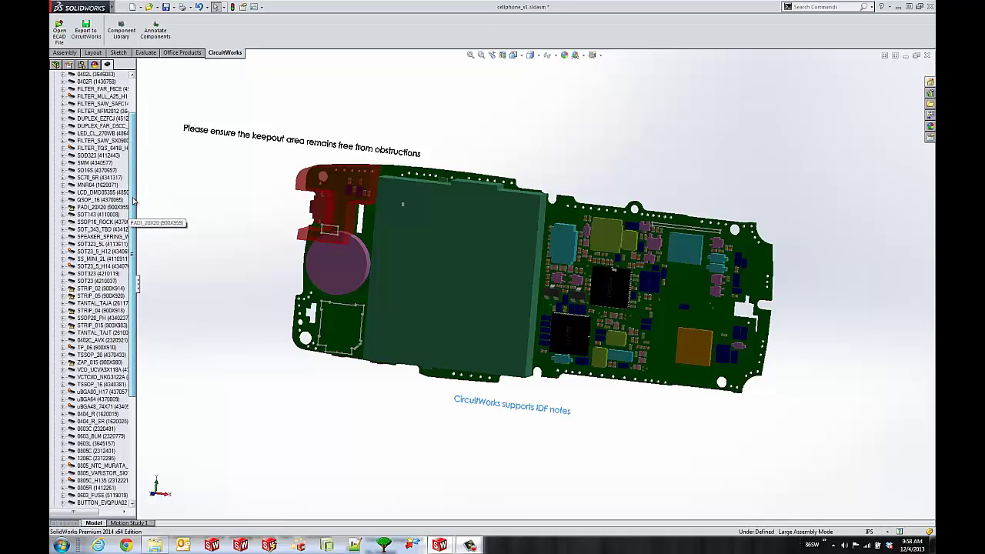
pyautogui.moveTo(132, 201); pyautogui.dragTo(143, 180)
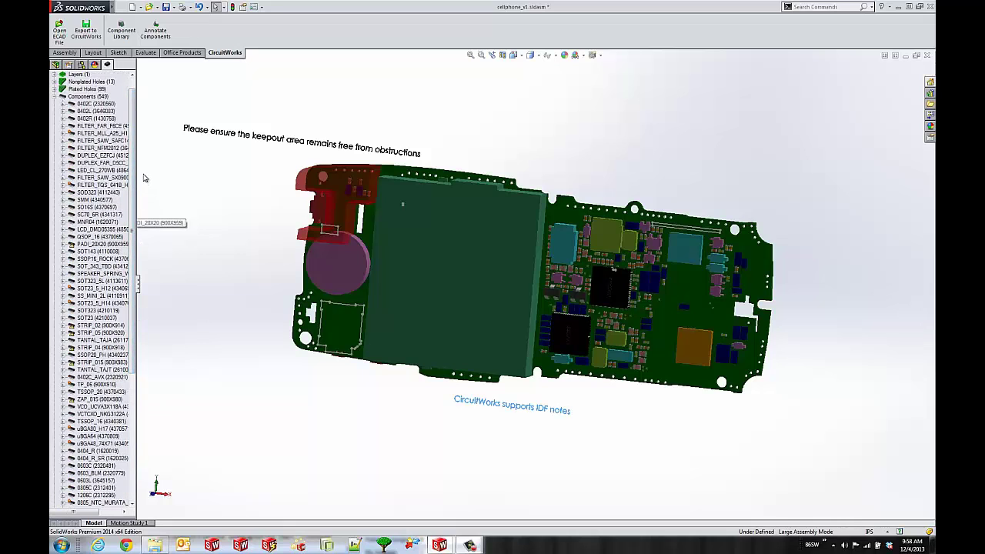
pyautogui.click(103, 436)
pyautogui.click(63, 437)
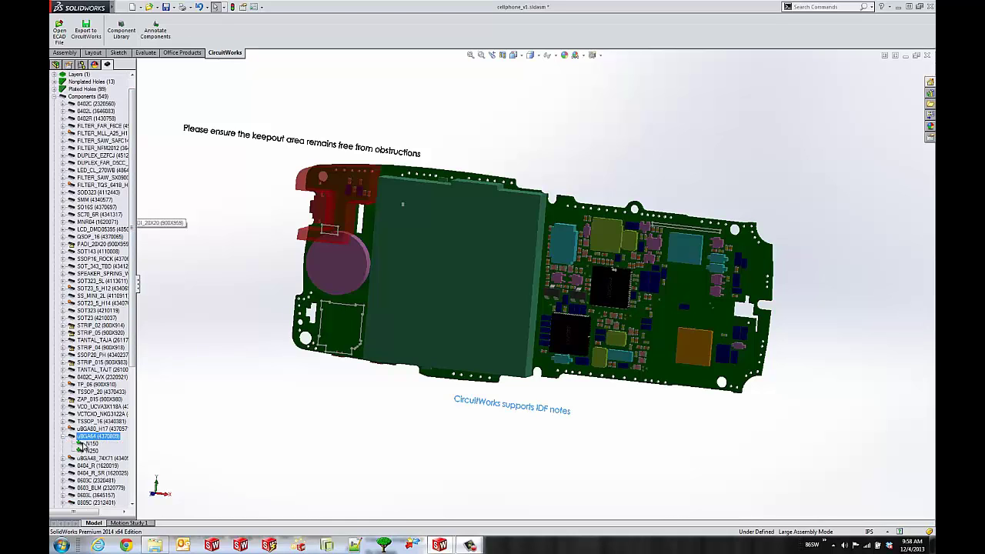
pyautogui.click(89, 444)
pyautogui.click(90, 451)
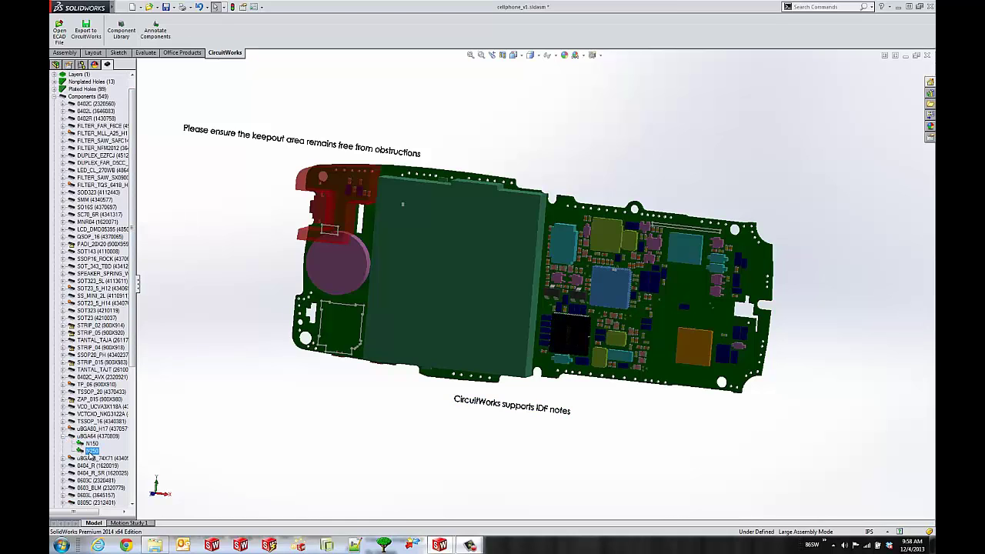
pyautogui.click(89, 444)
pyautogui.click(91, 450)
# - Review instance N250's properties, close them, and collapse the uBGA64 group
pyautogui.rightClick(91, 451)
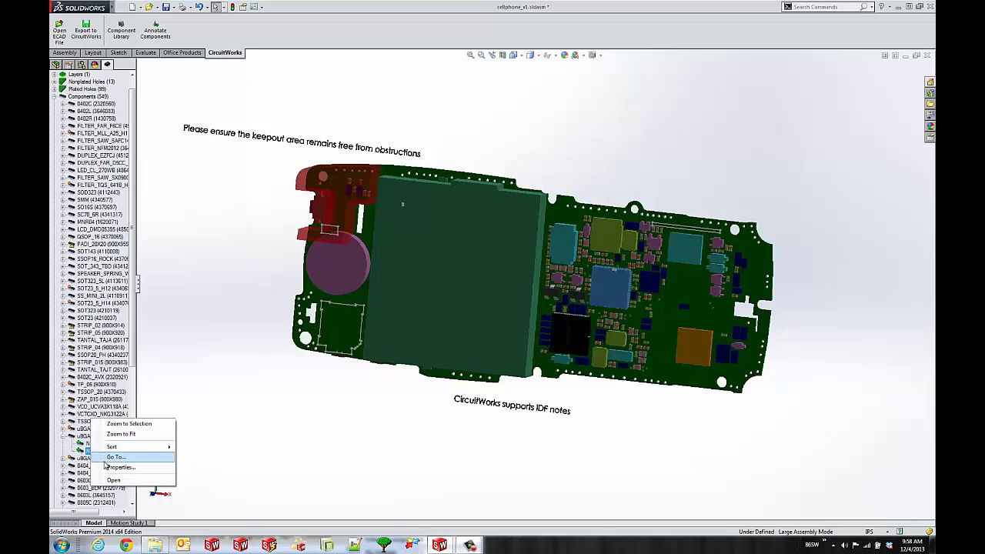
pyautogui.click(115, 467)
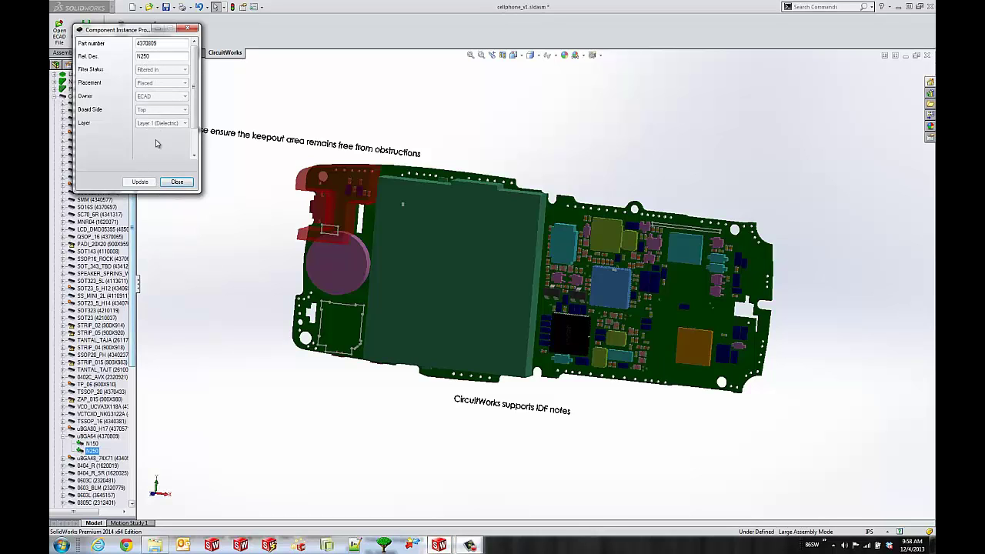
pyautogui.click(177, 183)
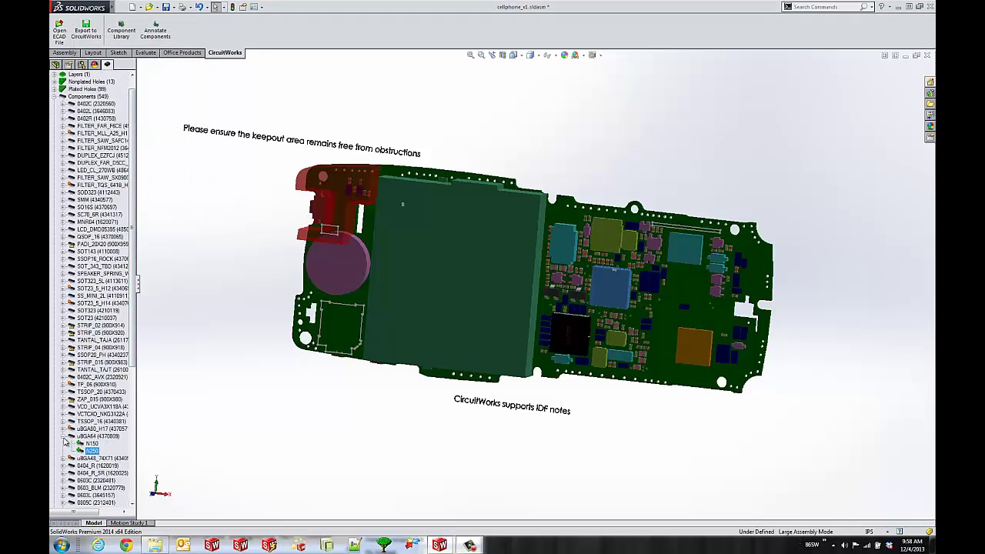
pyautogui.click(66, 438)
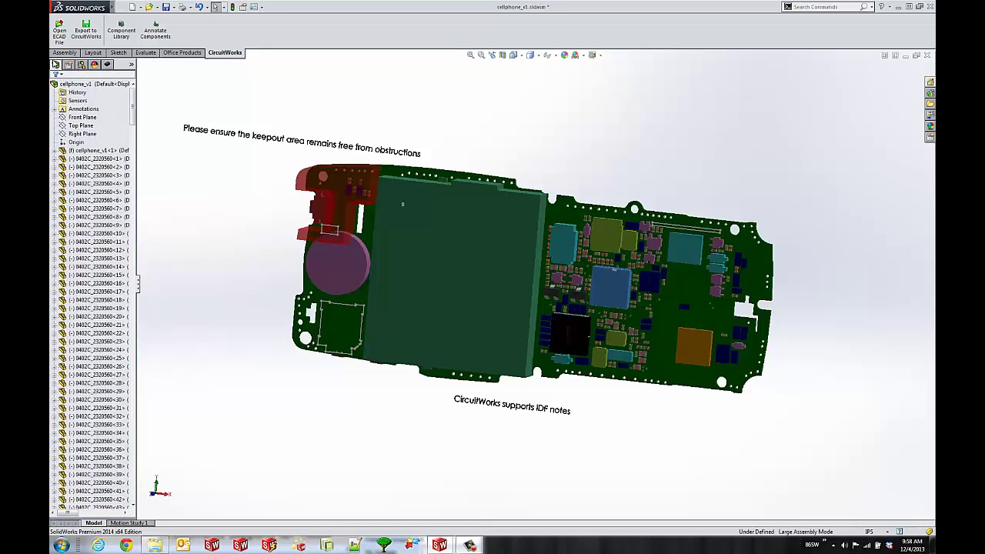
# - Select the orange uBGA48 chip and look straight down on the board's top
pyautogui.scroll(-5, 681, 338)
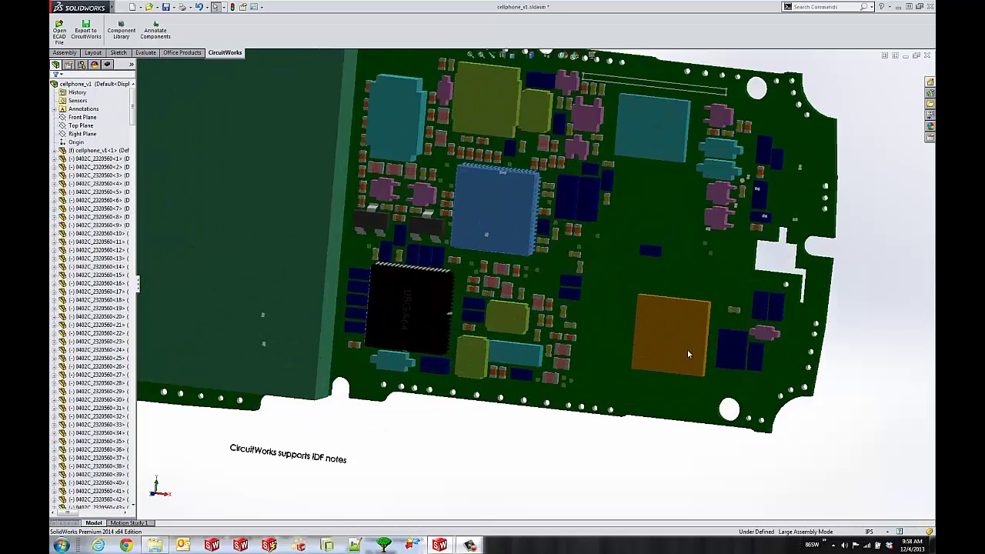
pyautogui.moveTo(658, 319); pyautogui.dragTo(607, 295)
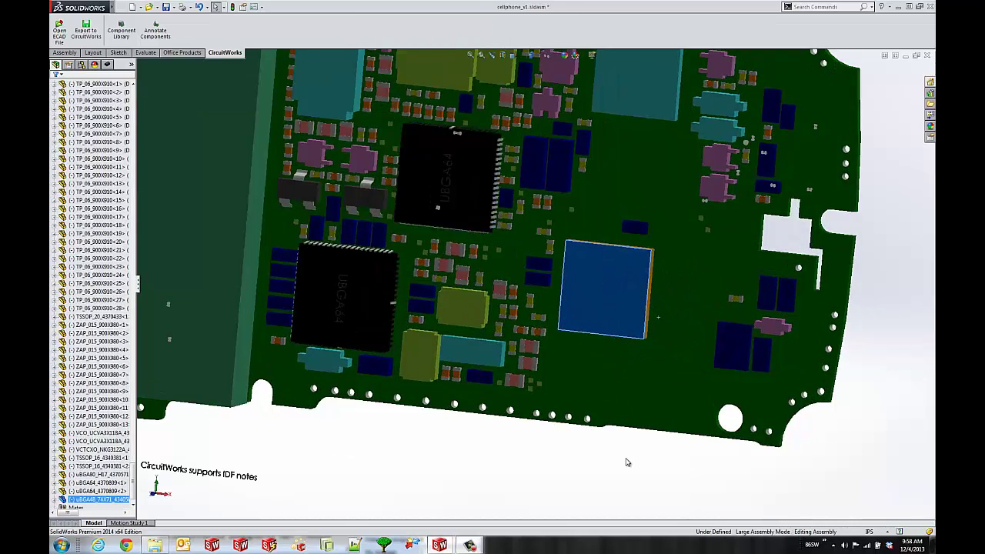
pyautogui.hotkey('ctrl', '5')
pyautogui.scroll(-6, 712, 342)
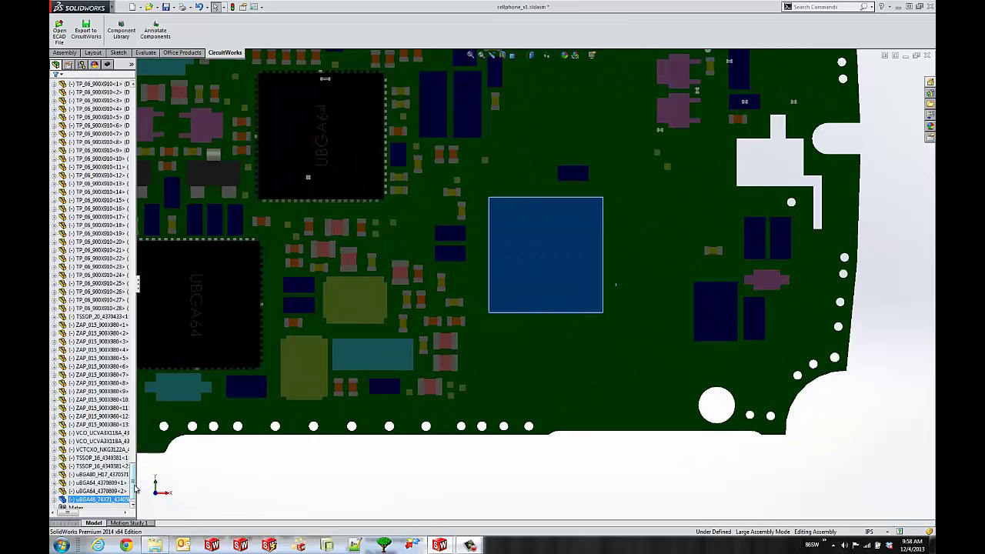
pyautogui.scroll(15, 131, 467)
pyautogui.scroll(-15, 131, 467)
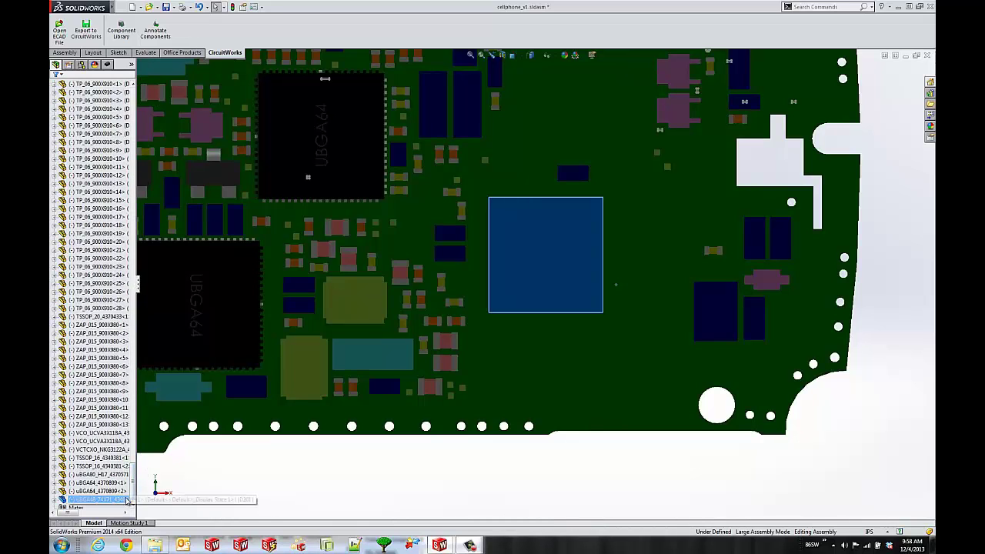
pyautogui.moveTo(132, 496); pyautogui.dragTo(134, 108)
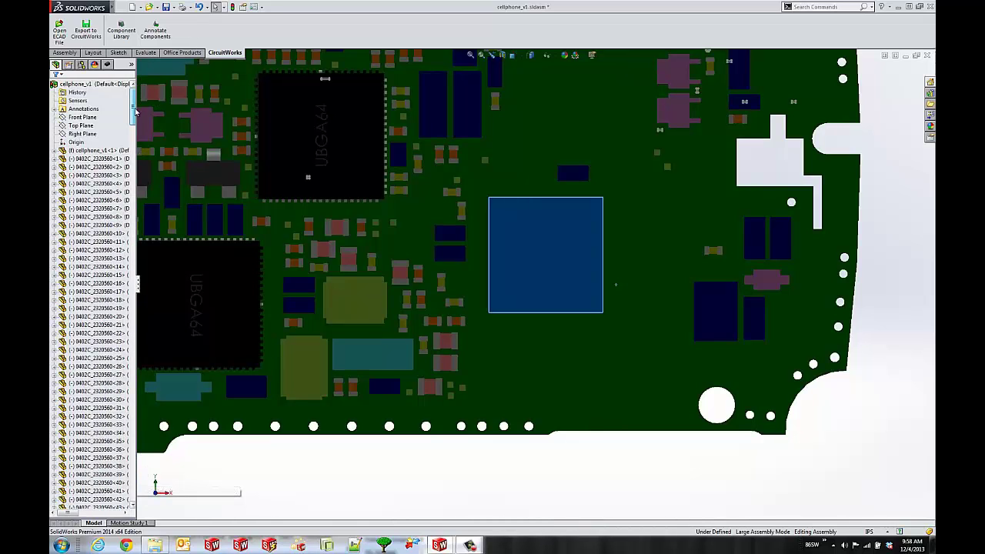
# - Locate Sketch5 under cellphone_v1<1>'s NPTH feature and try dragging the hole directly
pyautogui.click(56, 151)
pyautogui.click(99, 150)
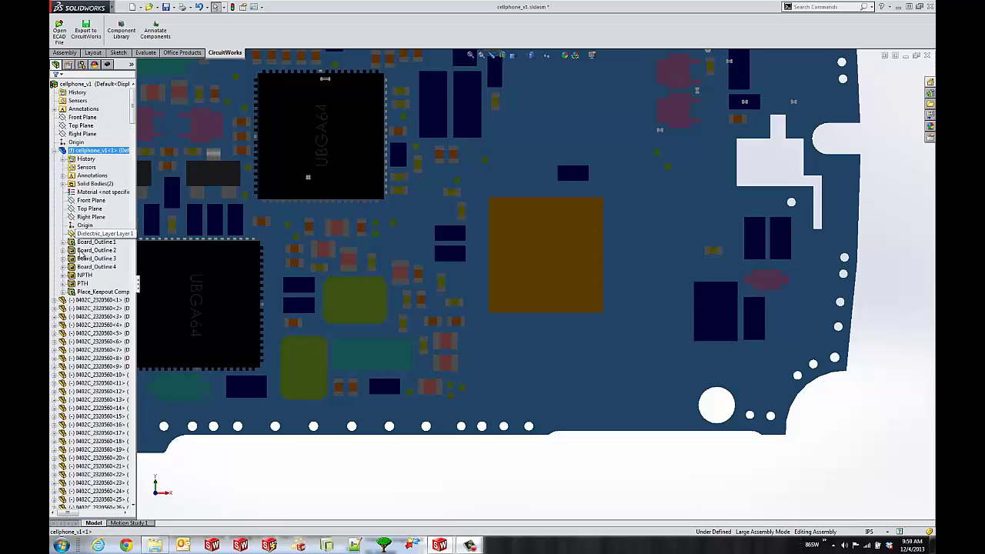
pyautogui.click(83, 276)
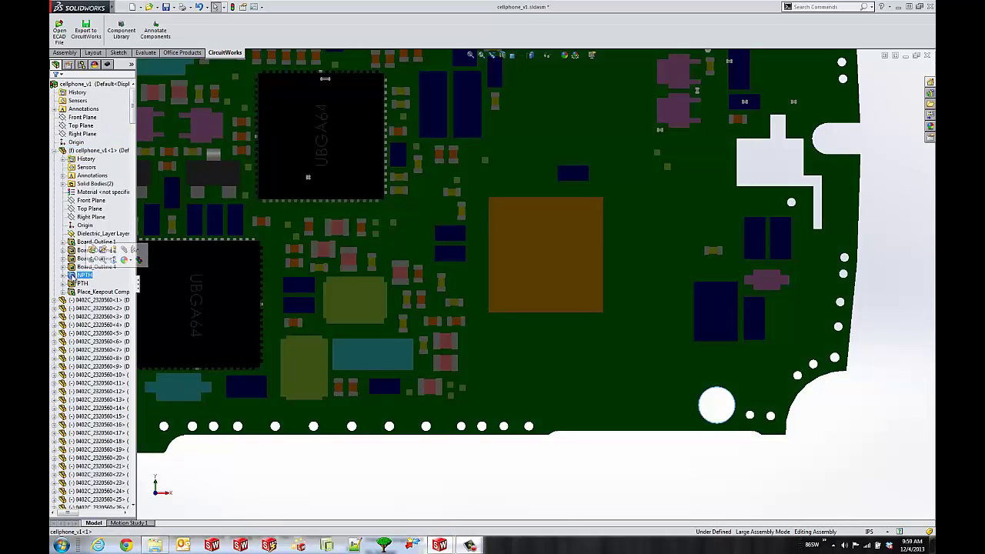
pyautogui.click(62, 275)
pyautogui.click(97, 283)
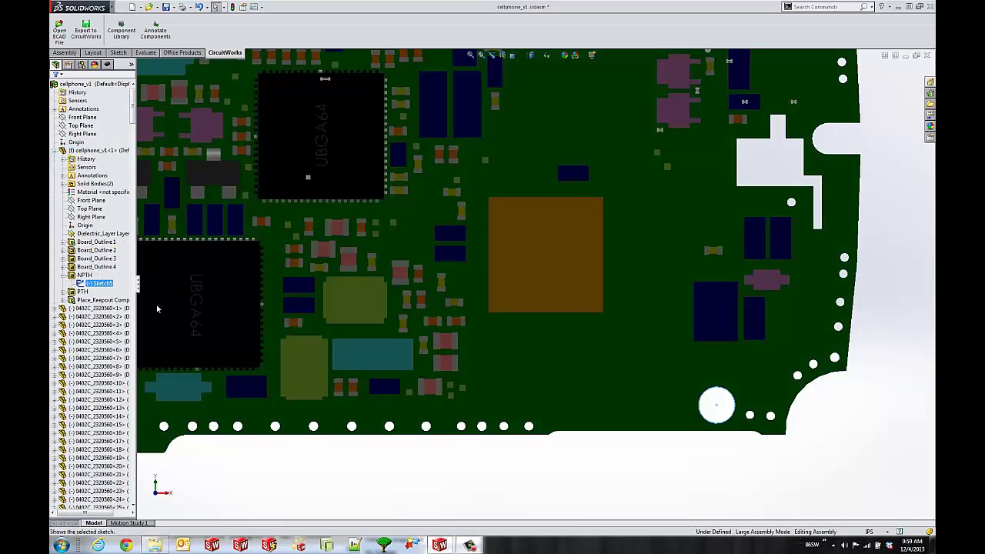
pyautogui.press('Escape')
pyautogui.moveTo(719, 408); pyautogui.dragTo(714, 405)
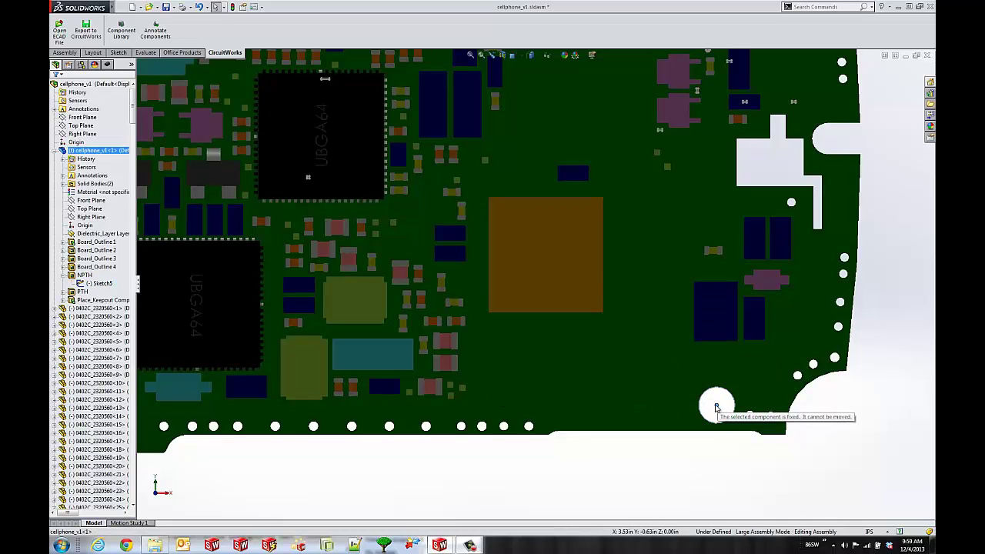
# - Edit the cellphone_v1<1> board part after saving the assembly over Trial.SLDASM with all components
pyautogui.click(92, 152)
pyautogui.click(112, 128)
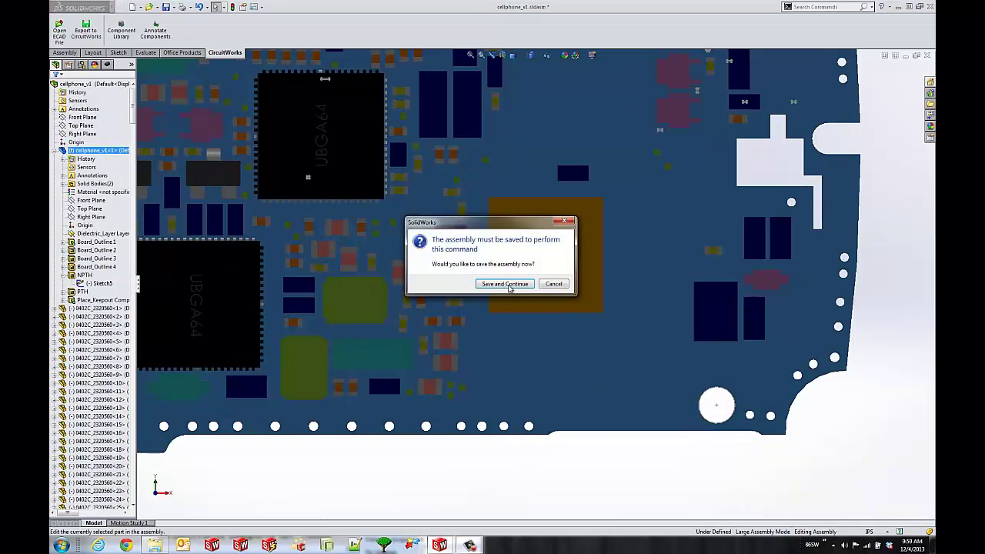
pyautogui.click(509, 287)
pyautogui.click(474, 252)
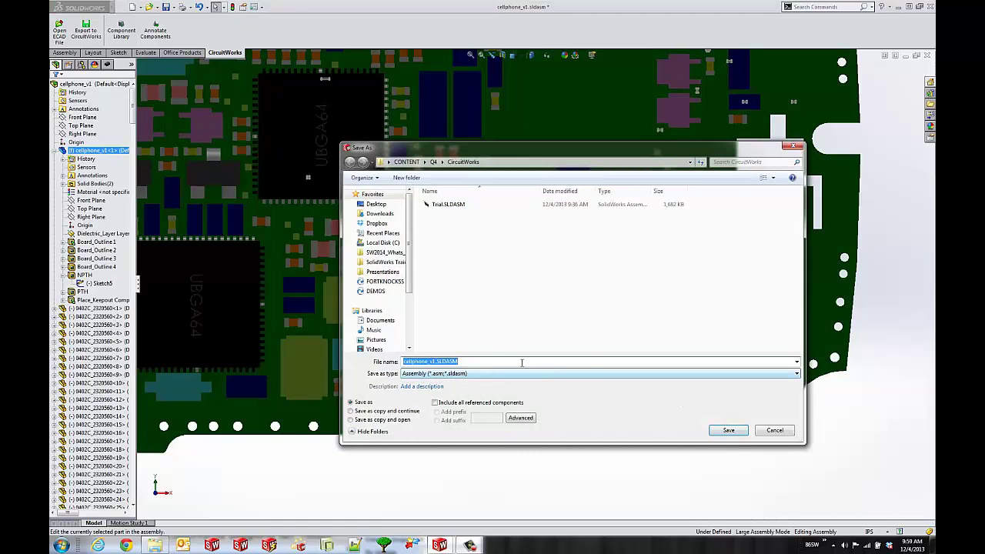
pyautogui.click(499, 205)
pyautogui.click(729, 430)
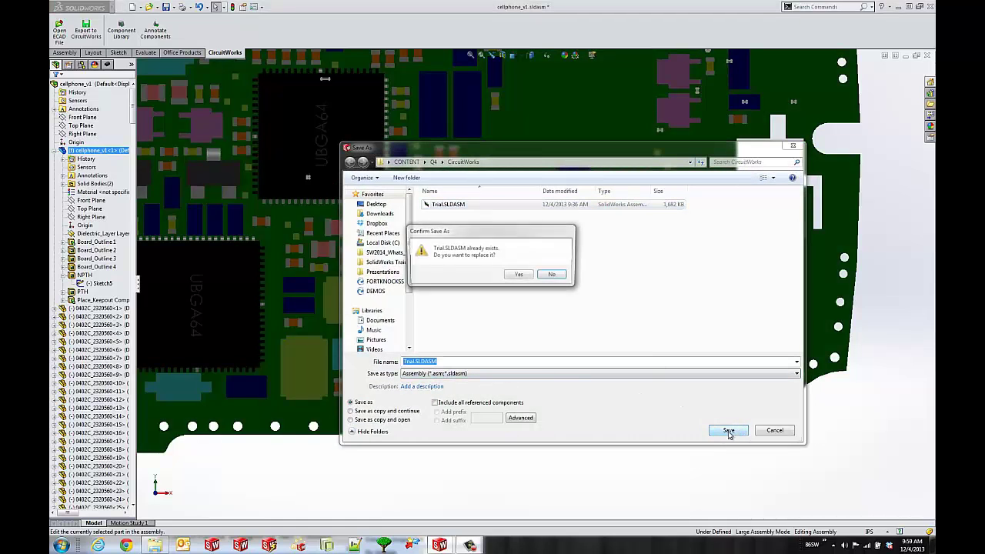
pyautogui.click(519, 275)
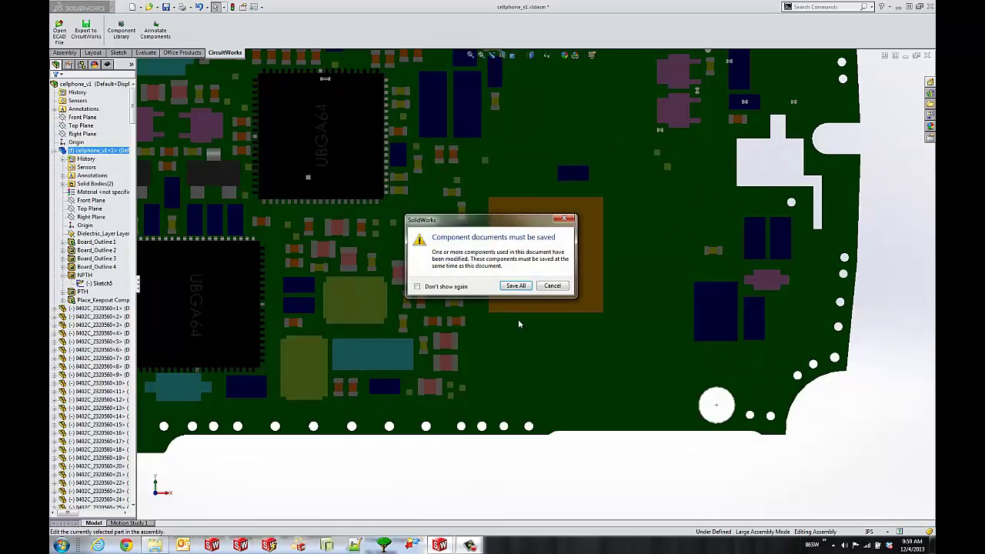
pyautogui.click(515, 287)
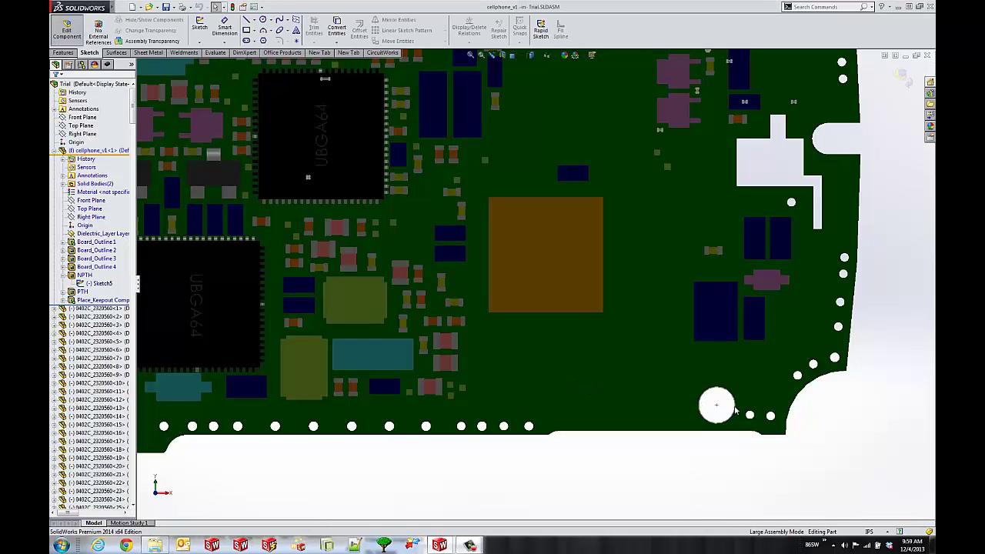
# - Drag the Sketch5 hole circle up-left beside the orange chip, then exit part editing back to the Trial assembly
pyautogui.moveTo(714, 403); pyautogui.dragTo(644, 328)
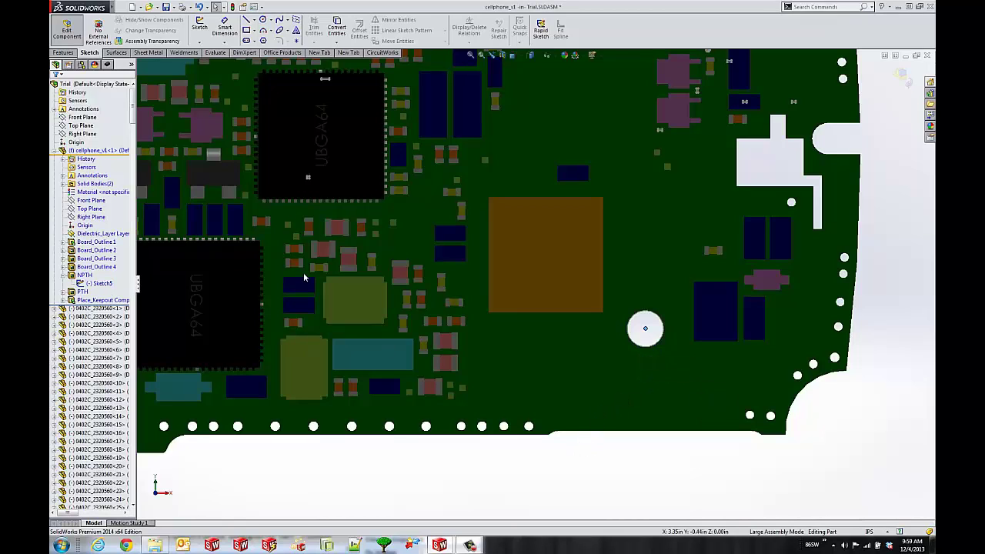
pyautogui.click(66, 31)
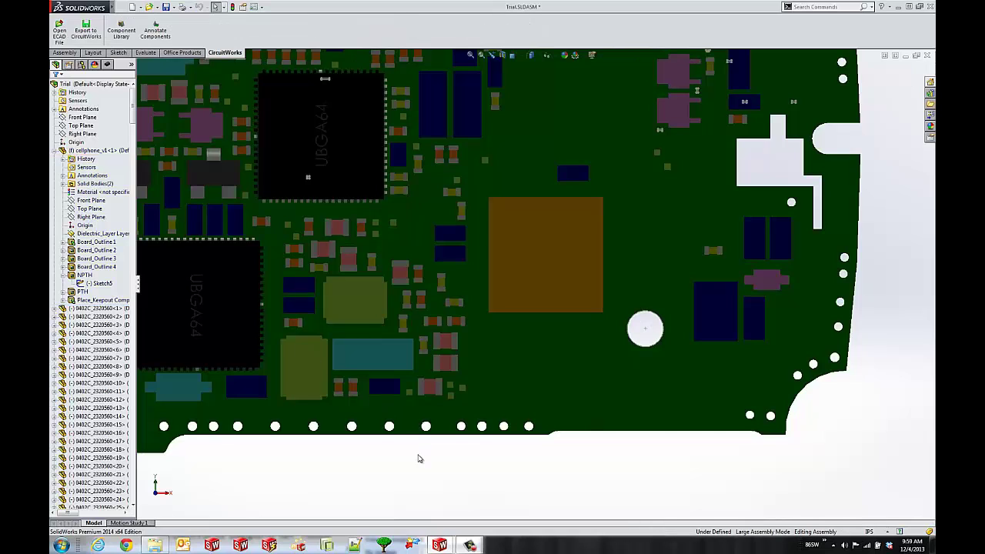
# - Export the edited Trial board to CircuitWorks so it loads beside cellphone_v1
pyautogui.press('f')
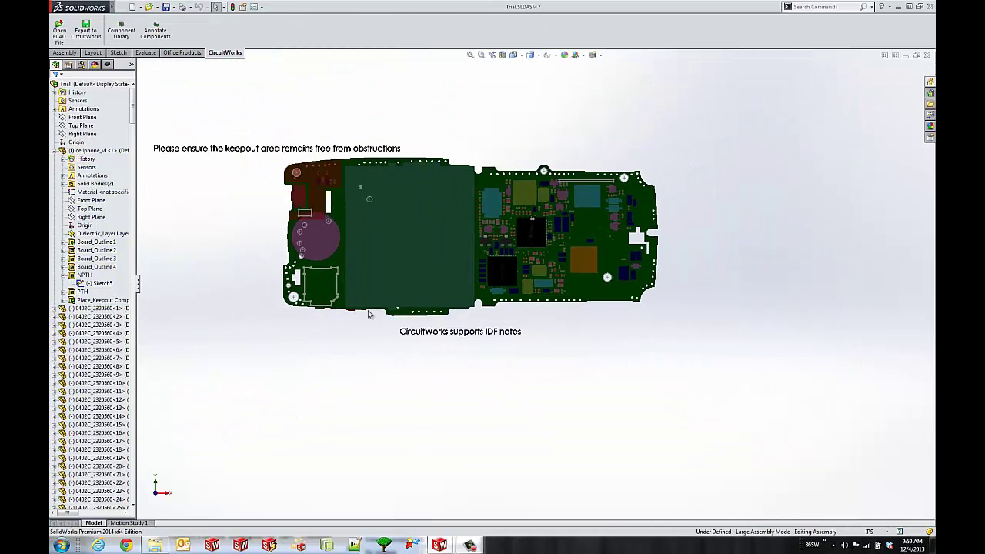
pyautogui.scroll(-3, 369, 314)
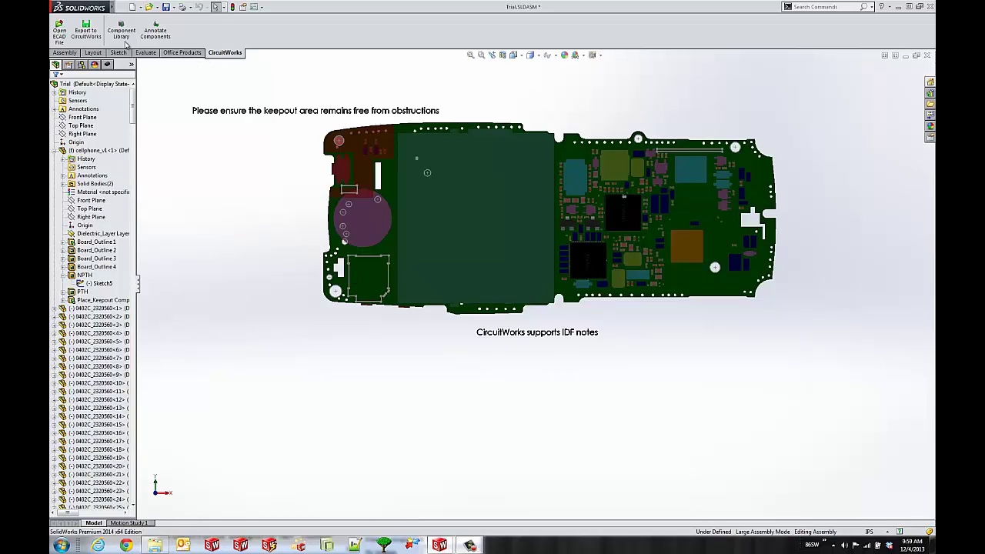
pyautogui.click(87, 31)
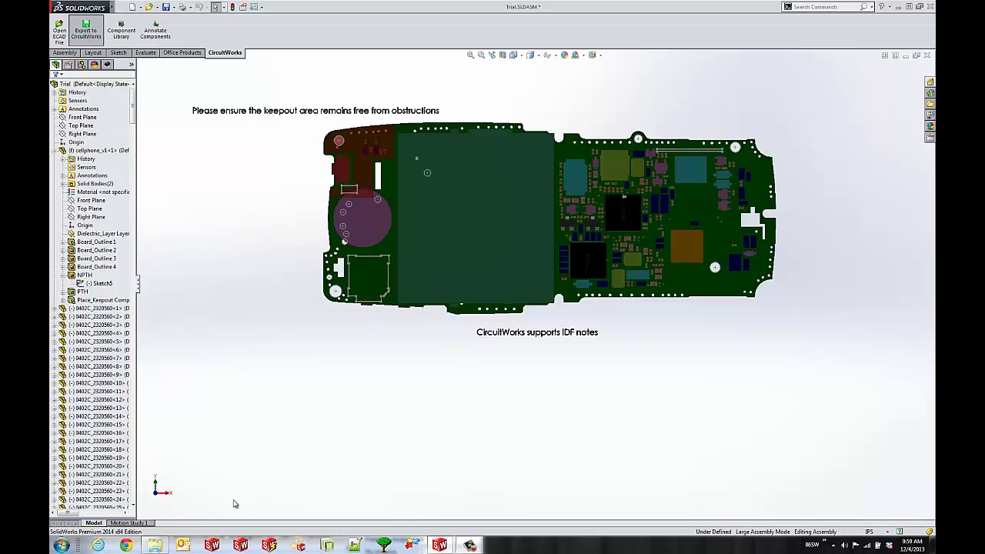
pyautogui.moveTo(440, 544)
pyautogui.click(464, 510)
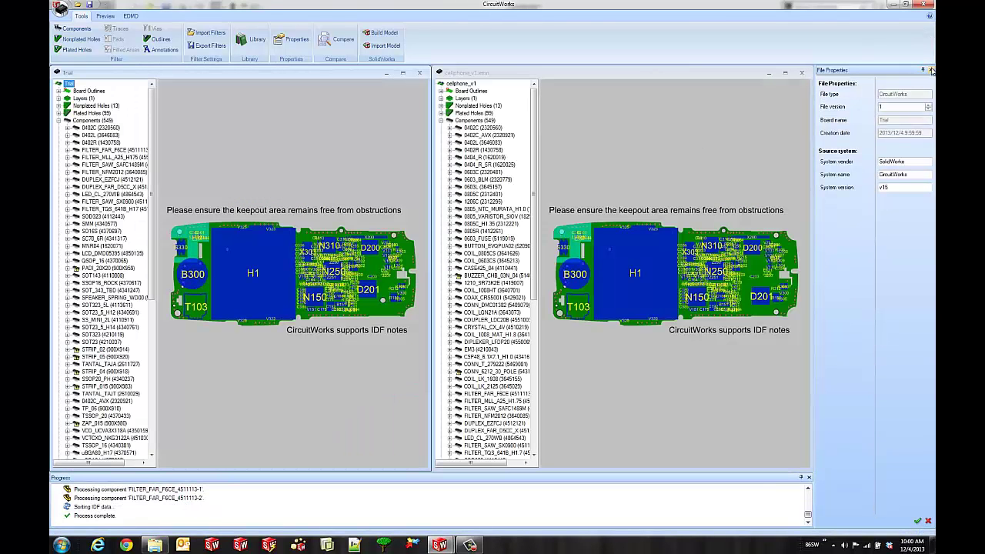
# - Compare Trial against cellphone_v1 in an enlarged results panel and highlight the moved D201 component
pyautogui.click(931, 70)
pyautogui.click(327, 47)
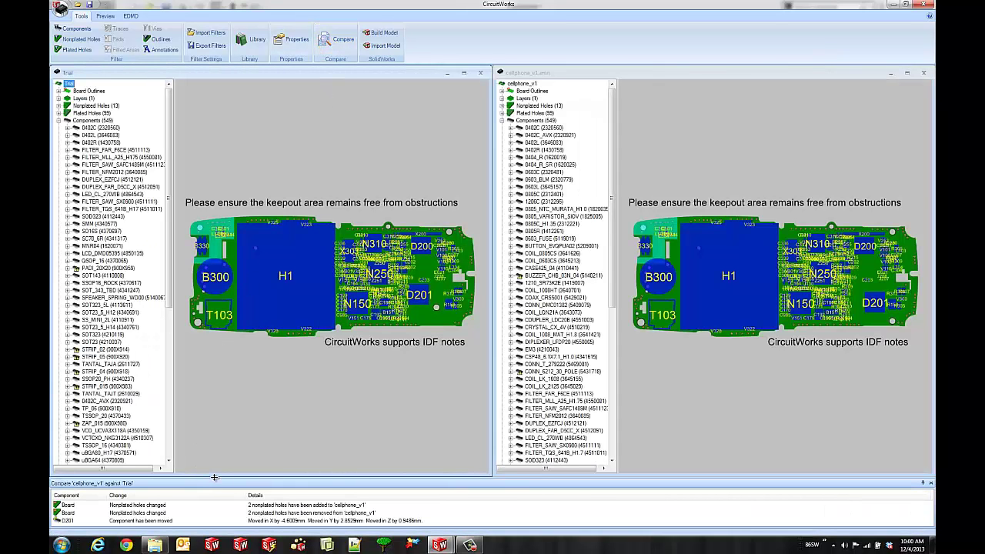
pyautogui.moveTo(214, 477); pyautogui.dragTo(214, 429)
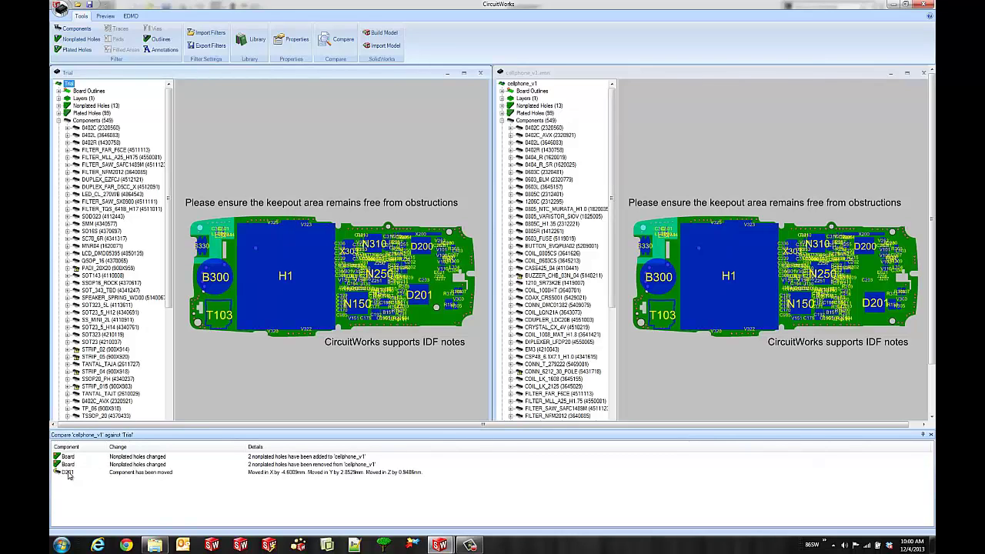
pyautogui.click(66, 473)
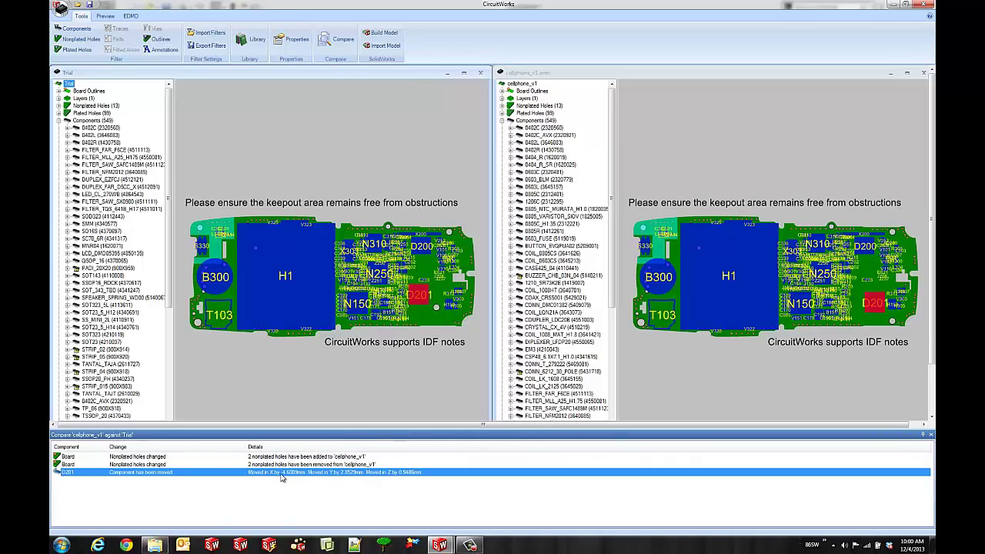
# - Save the board as Trial.emn with the IDF 3.0 (*.emn/*.emp) type and confirm
pyautogui.click(60, 9)
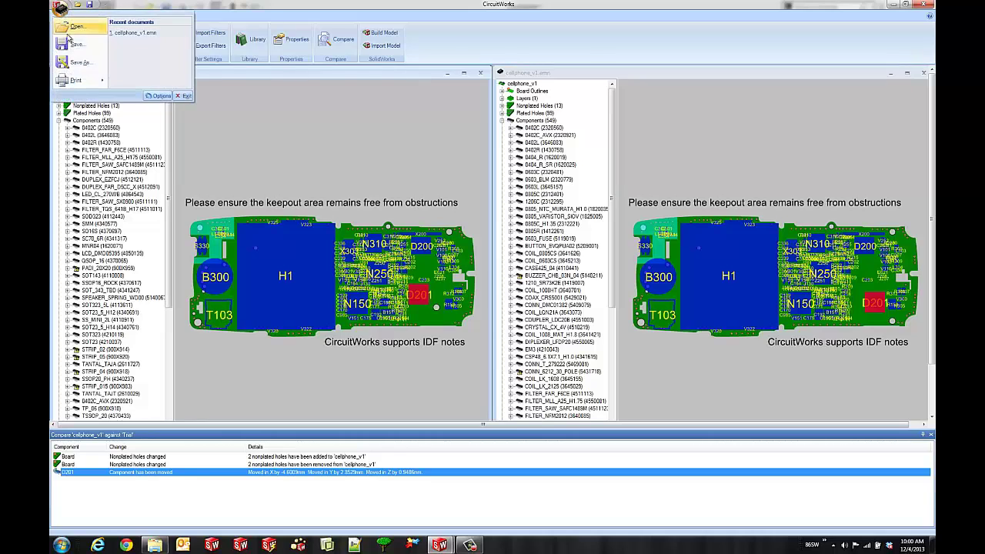
pyautogui.click(77, 61)
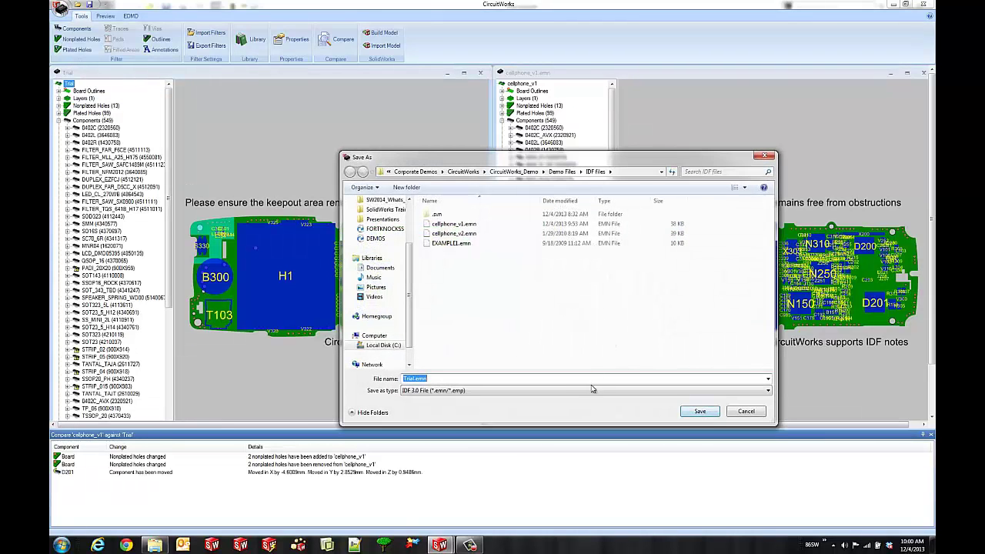
pyautogui.click(589, 391)
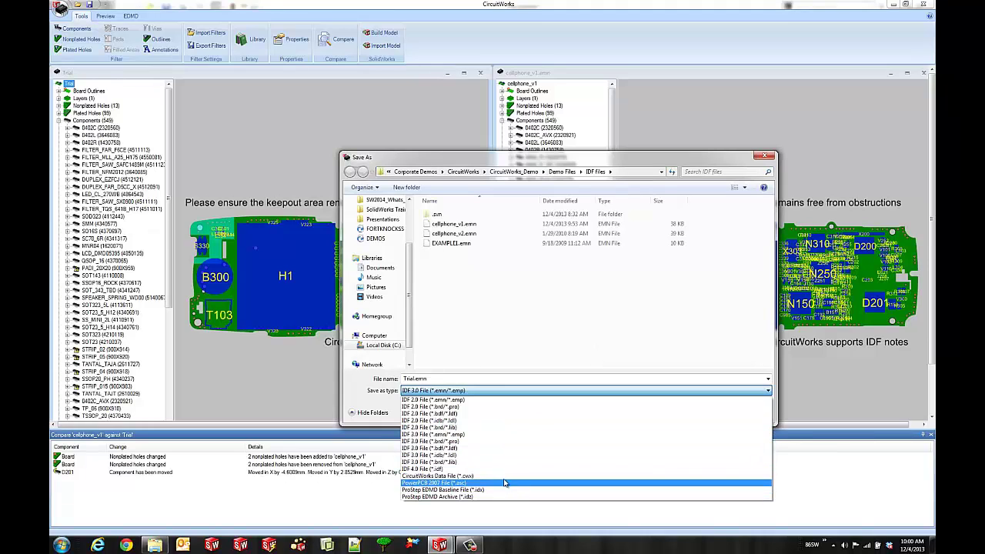
pyautogui.click(494, 436)
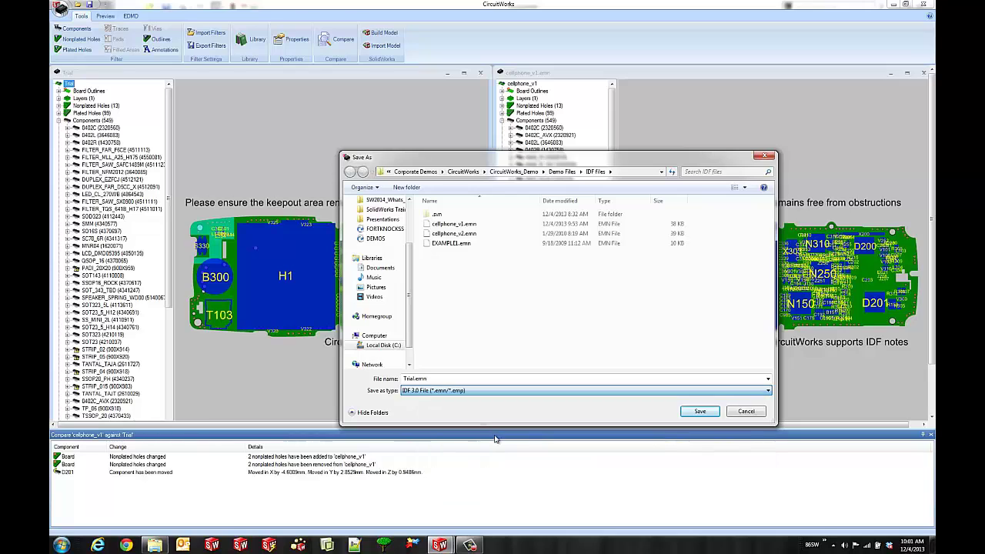
pyautogui.click(698, 412)
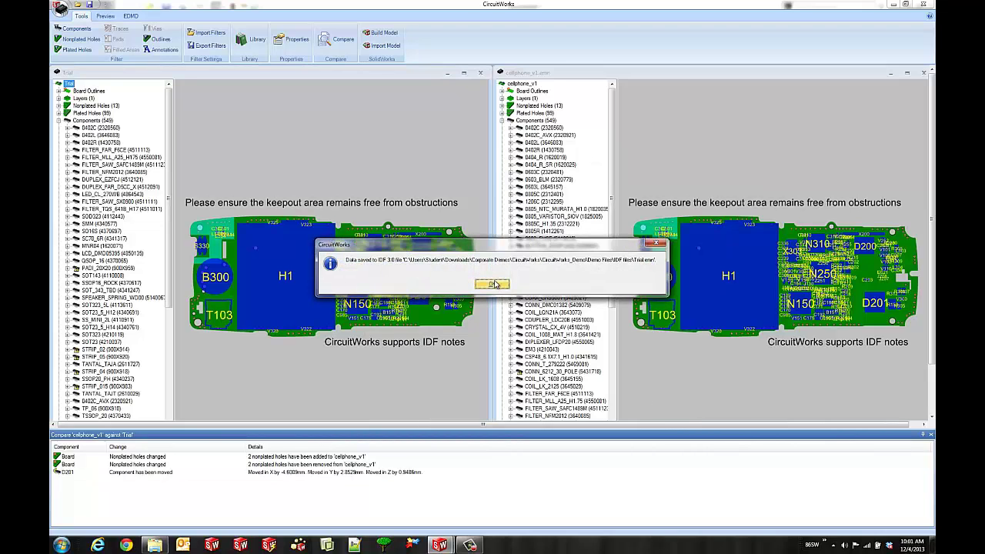
pyautogui.click(495, 285)
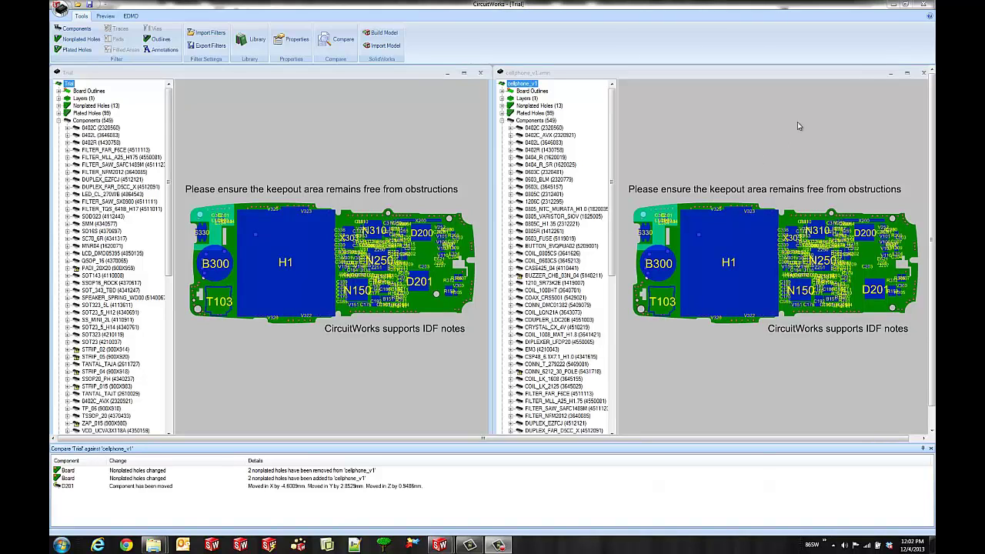
# - Minimize CircuitWorks and open CircuitWorks > Component Library from the SOLIDWORKS menu bar
pyautogui.click(893, 6)
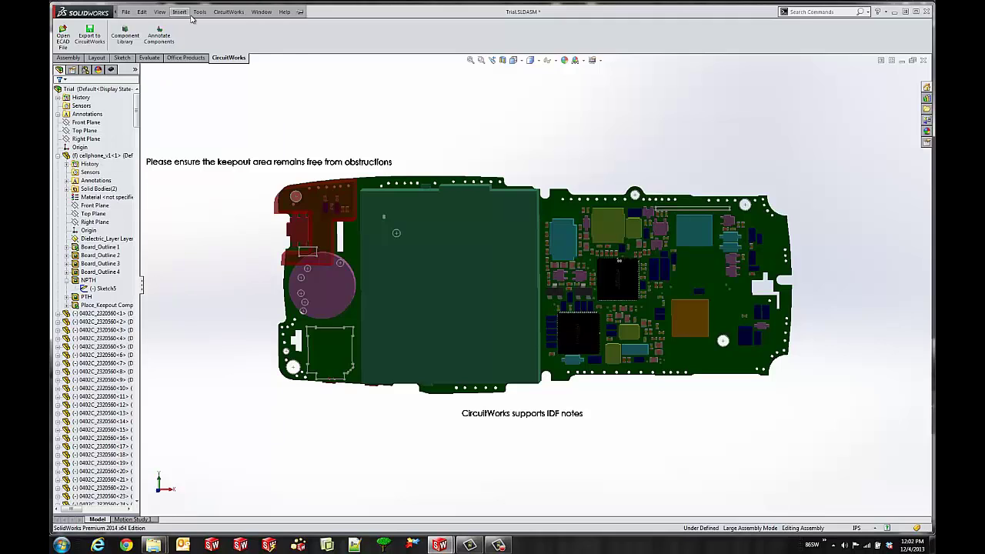
pyautogui.click(178, 11)
pyautogui.moveTo(202, 12)
pyautogui.click(235, 50)
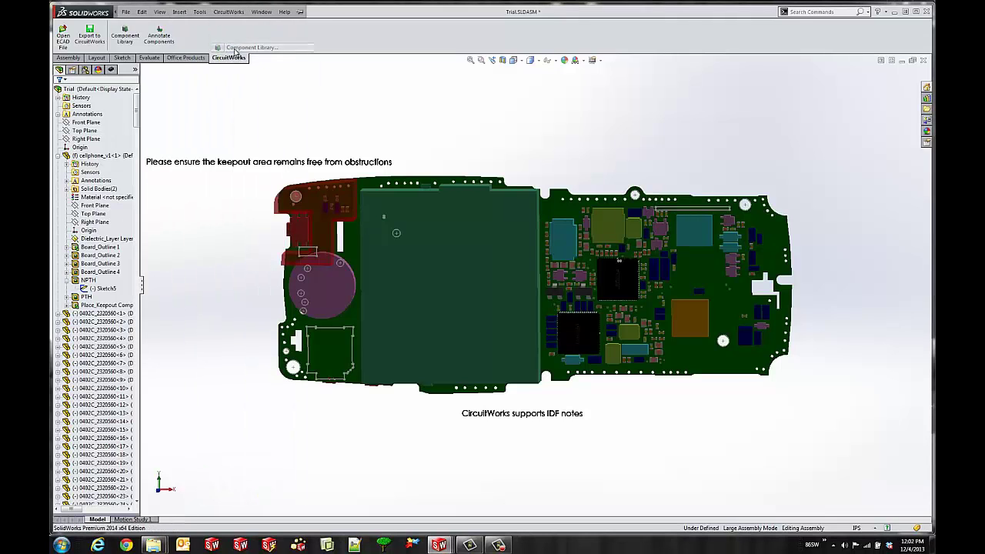
# - Maximize the Component Library and select 0402C's ECAD part number value 2320560
pyautogui.click(495, 121)
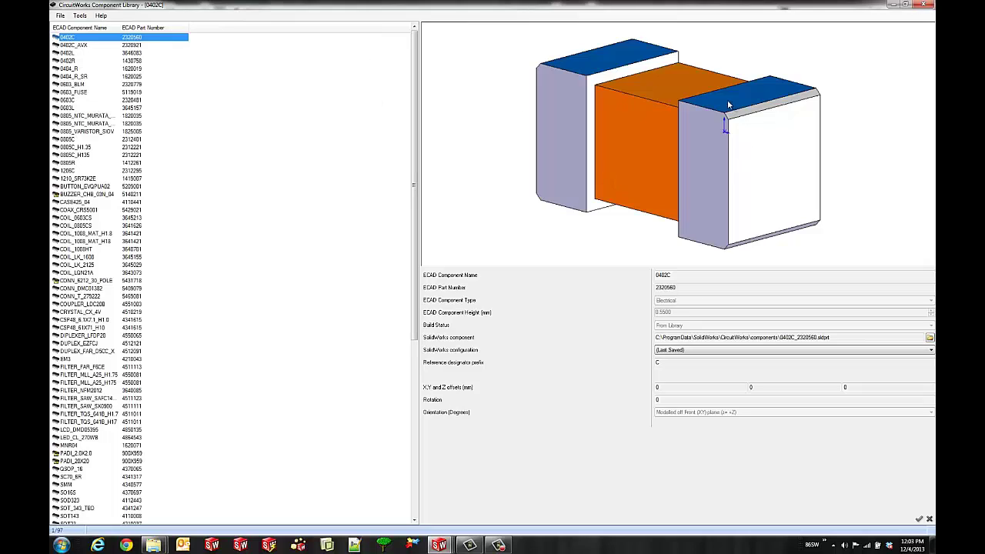
pyautogui.click(690, 280)
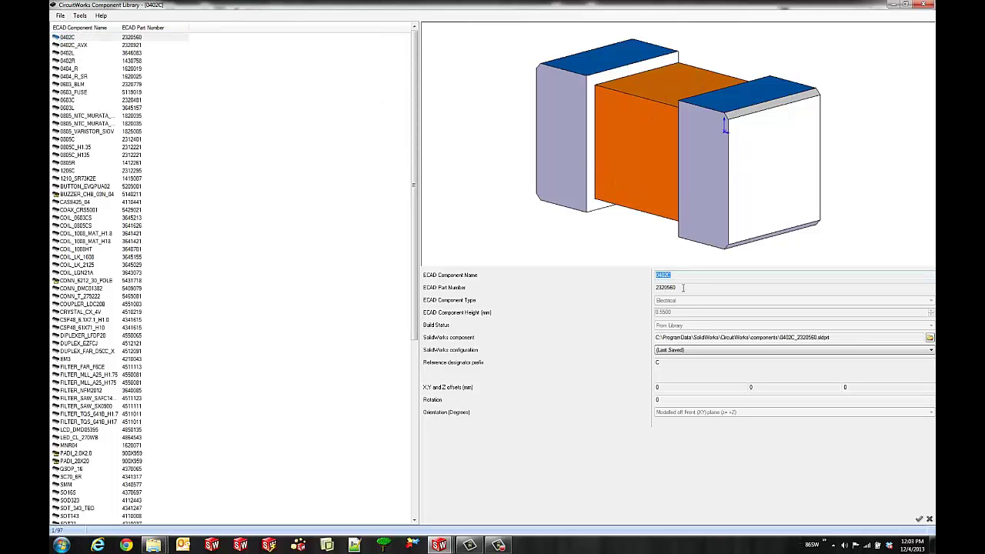
pyautogui.click(677, 287)
pyautogui.moveTo(676, 287); pyautogui.dragTo(654, 287)
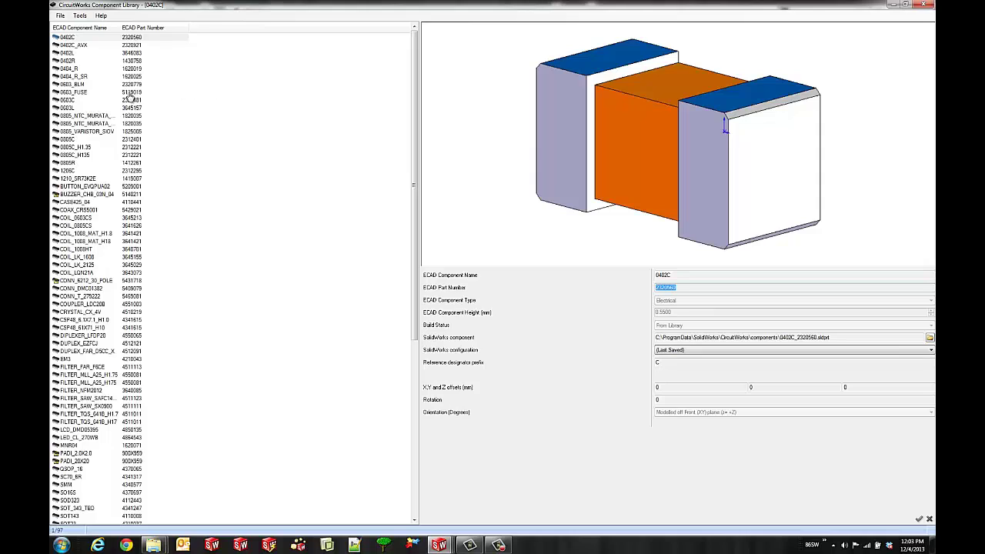
# - Preview components 0805C_H1.35, 1206C, 1210_SR73KZE, BUTTON_EVQPUA02, then uBGA64 (part 4370809)
pyautogui.click(77, 147)
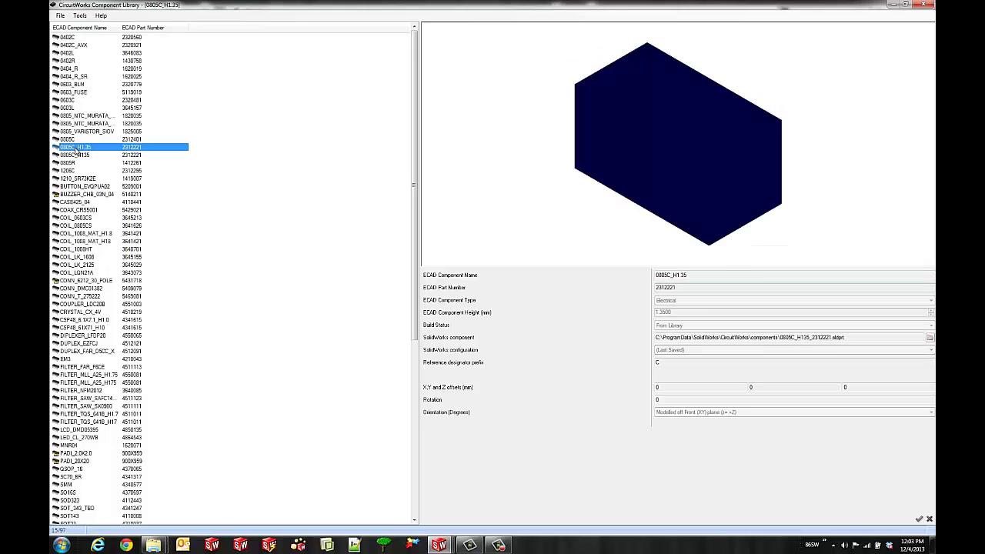
pyautogui.click(77, 171)
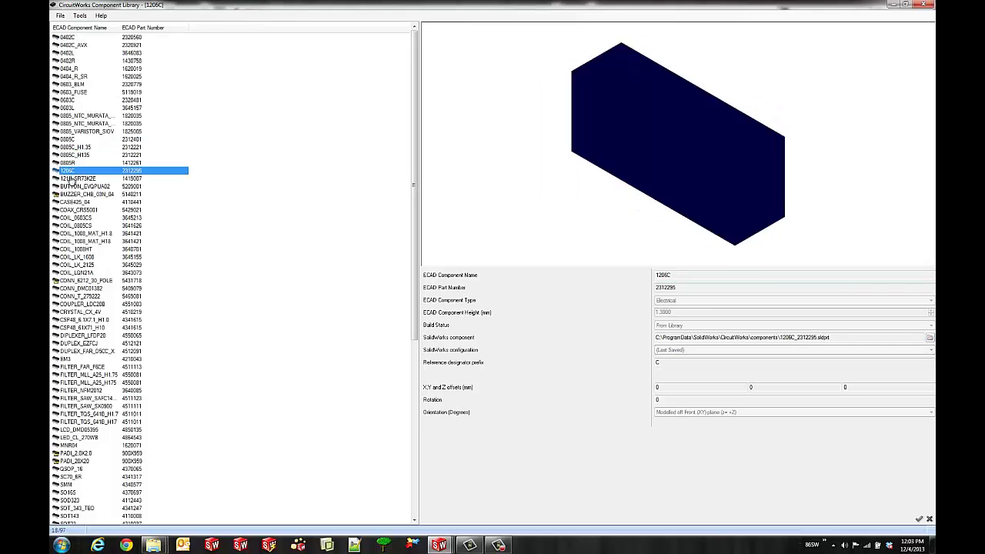
pyautogui.click(74, 178)
pyautogui.click(74, 186)
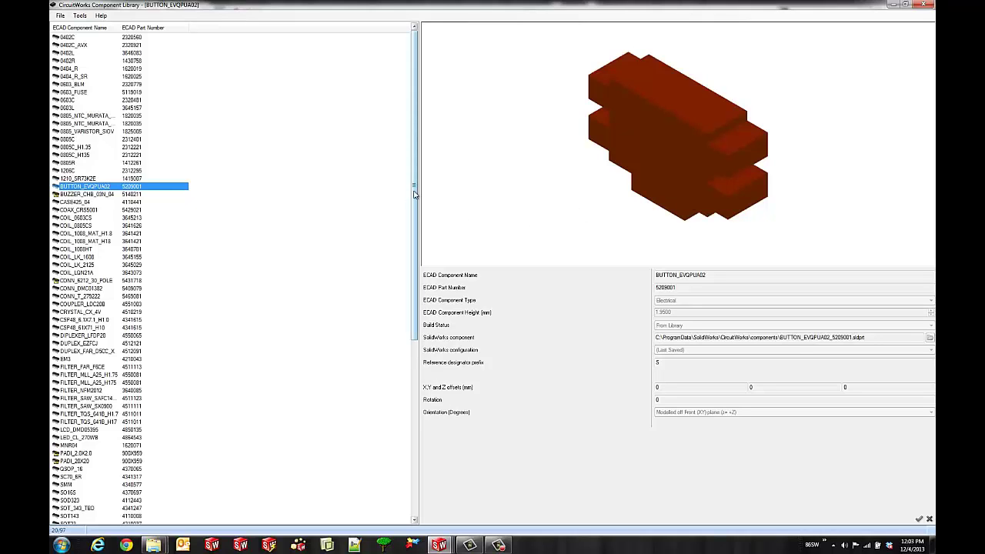
pyautogui.moveTo(415, 197); pyautogui.dragTo(419, 374)
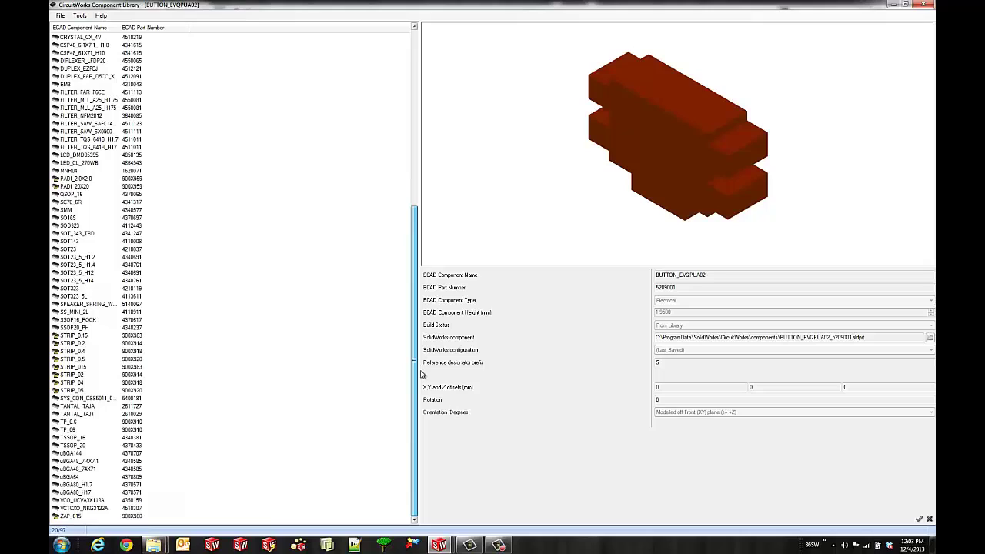
pyautogui.click(73, 476)
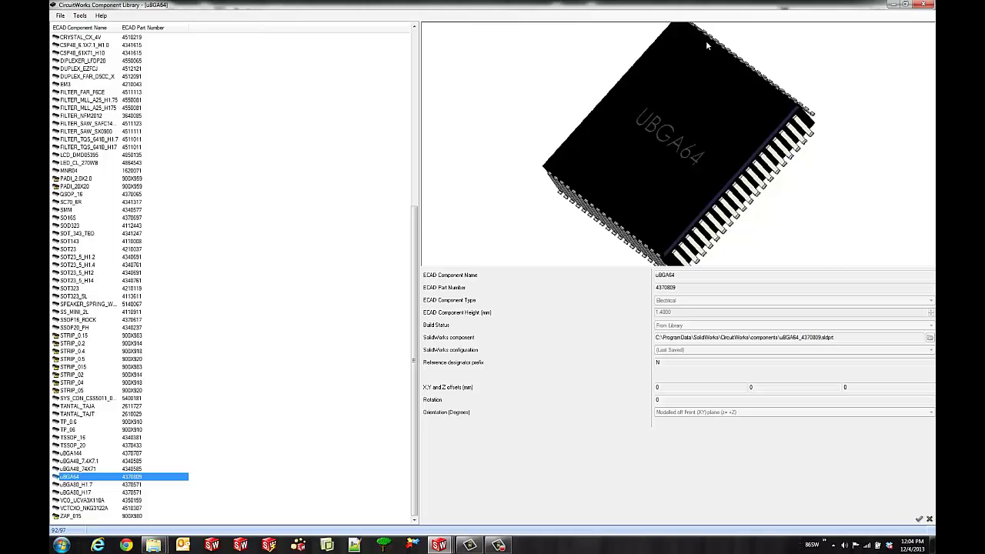
# - Close the Component Library and zoom in on the uBGA64 chip on the Trial board
pyautogui.click(926, 6)
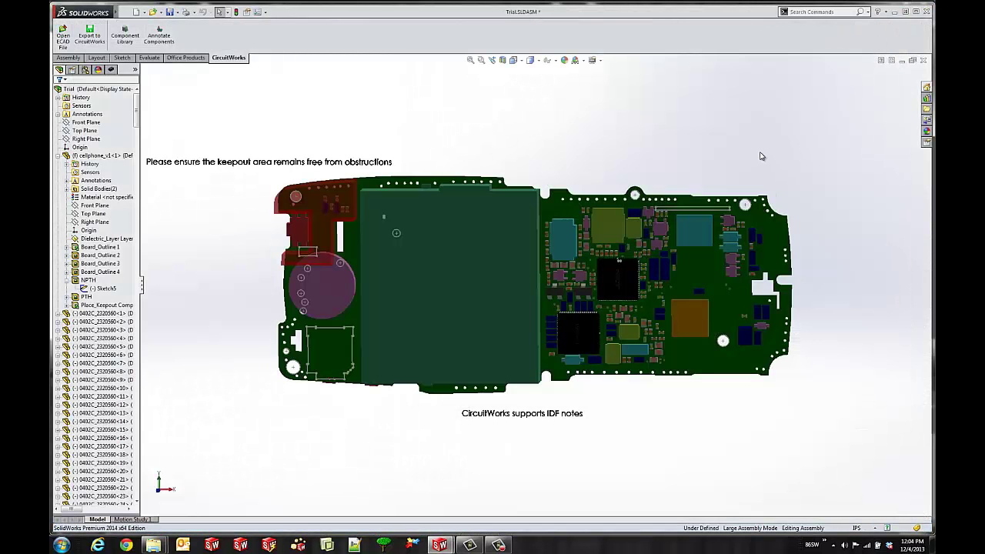
pyautogui.scroll(-10, 581, 327)
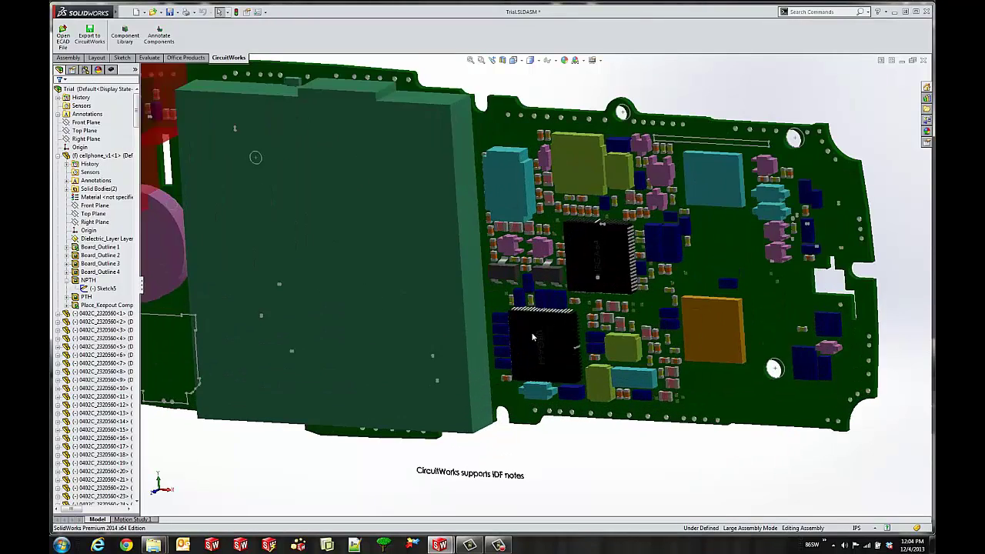
pyautogui.scroll(5, 554, 345)
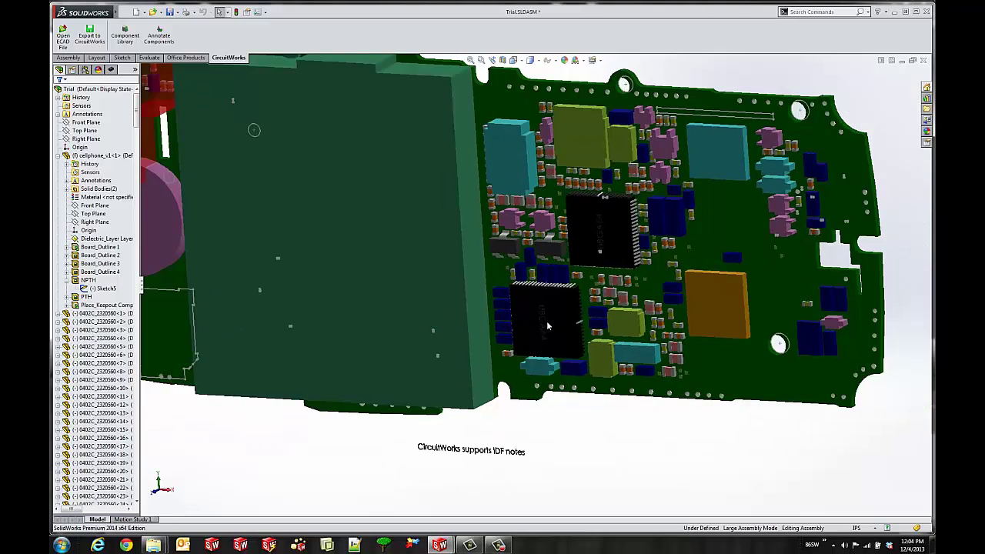
pyautogui.scroll(-6, 547, 326)
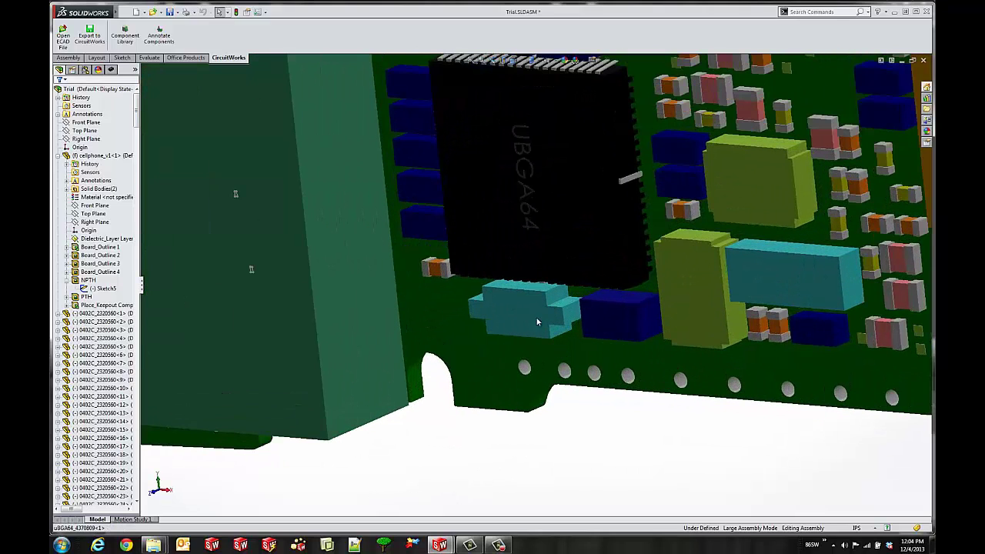